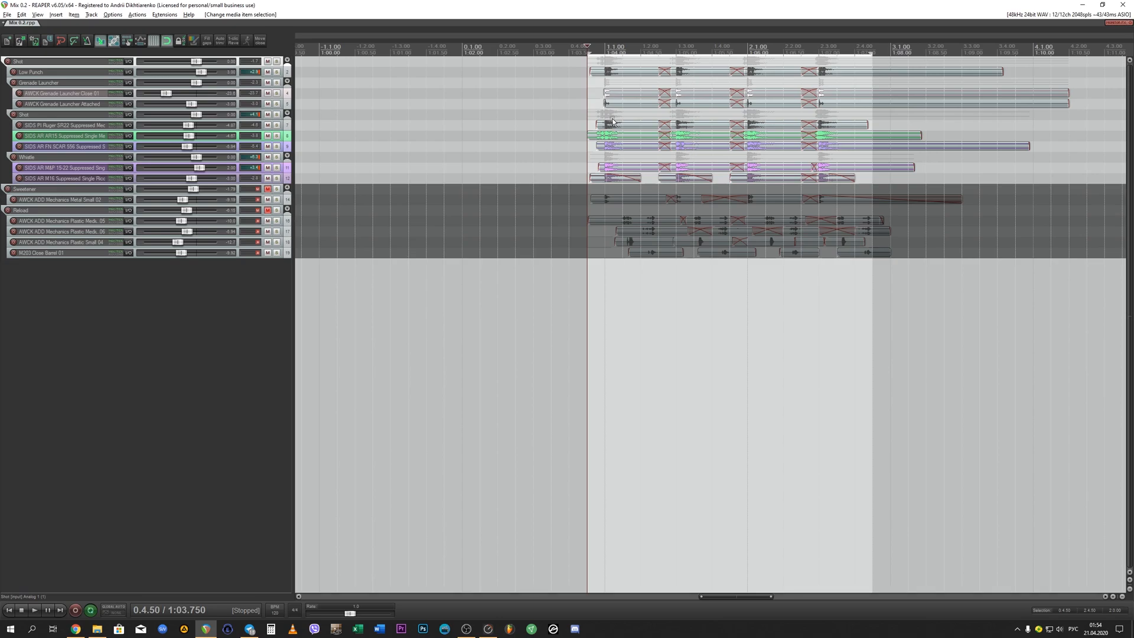
Step: Play back the full gunshot mix several times to hear all unmuted layers together
key(space)
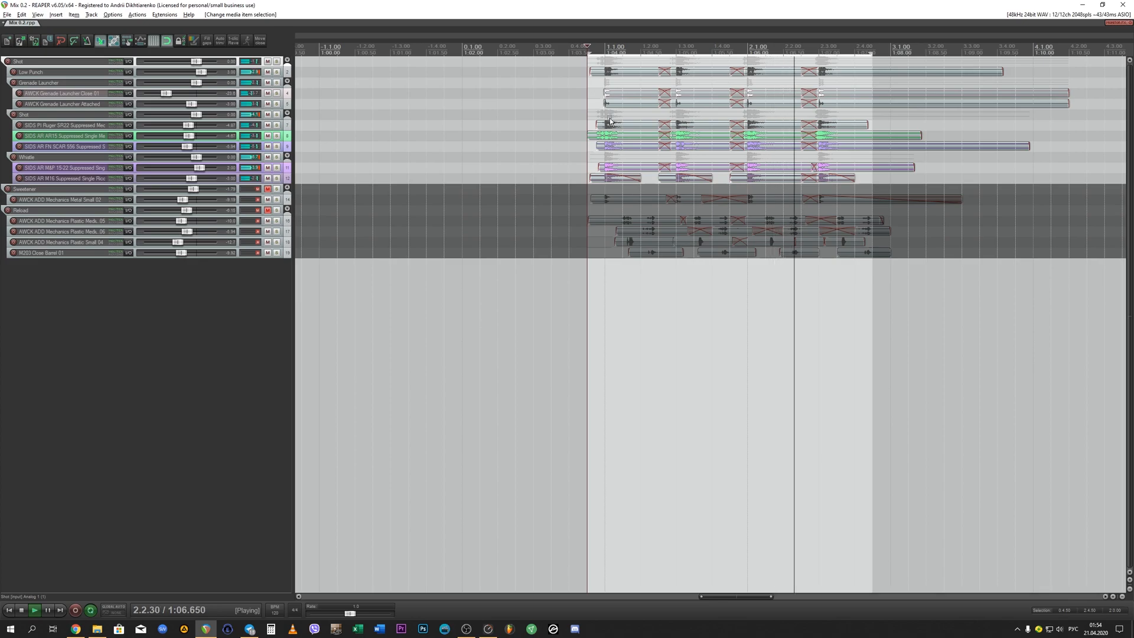
key(space)
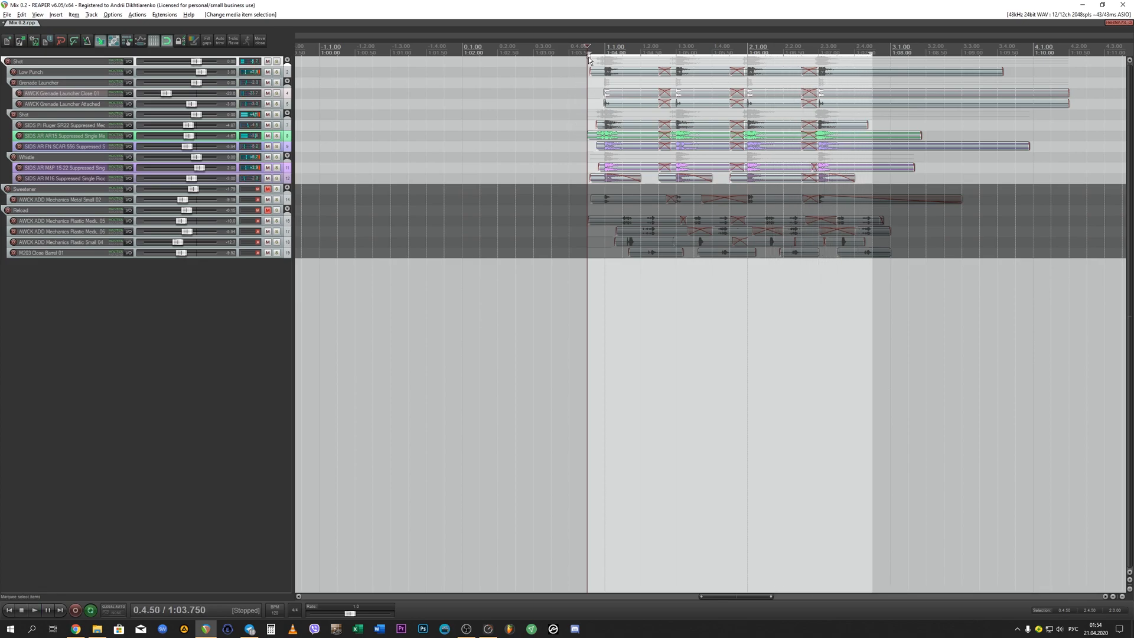
key(space)
key(space)
key(space)
key(space)
key(space)
key(space)
Step: Show the mixer and select the Ruger SR22, AR15 and FN SCAR tracks of the inner Shot folder
click(287, 73)
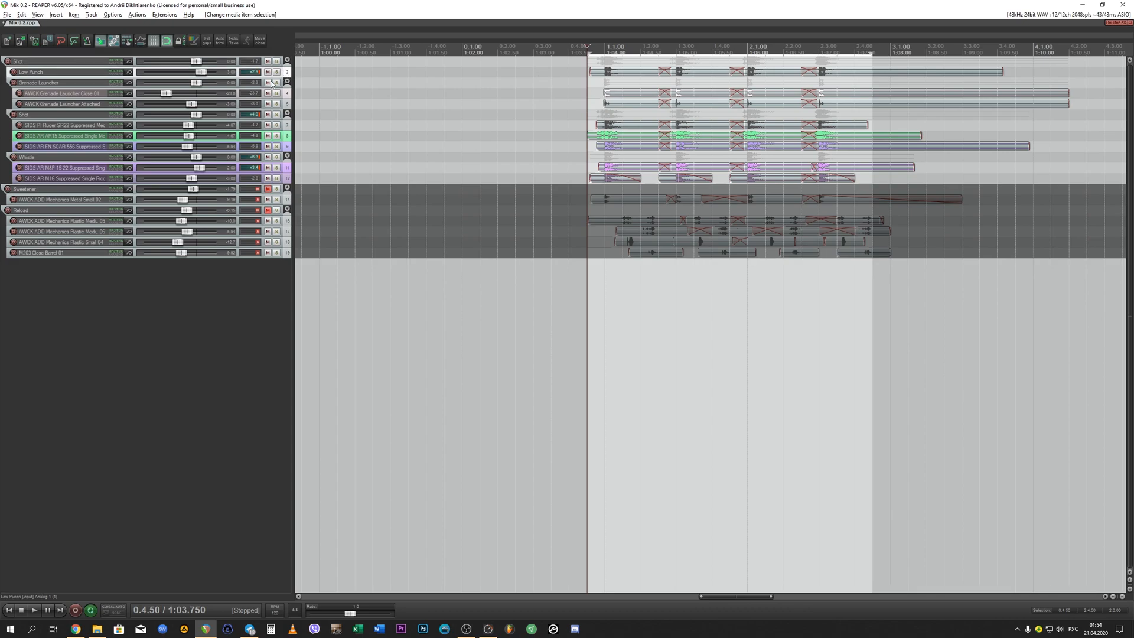
click(53, 117)
key(ctrl+m)
click(438, 414)
shift+click(509, 417)
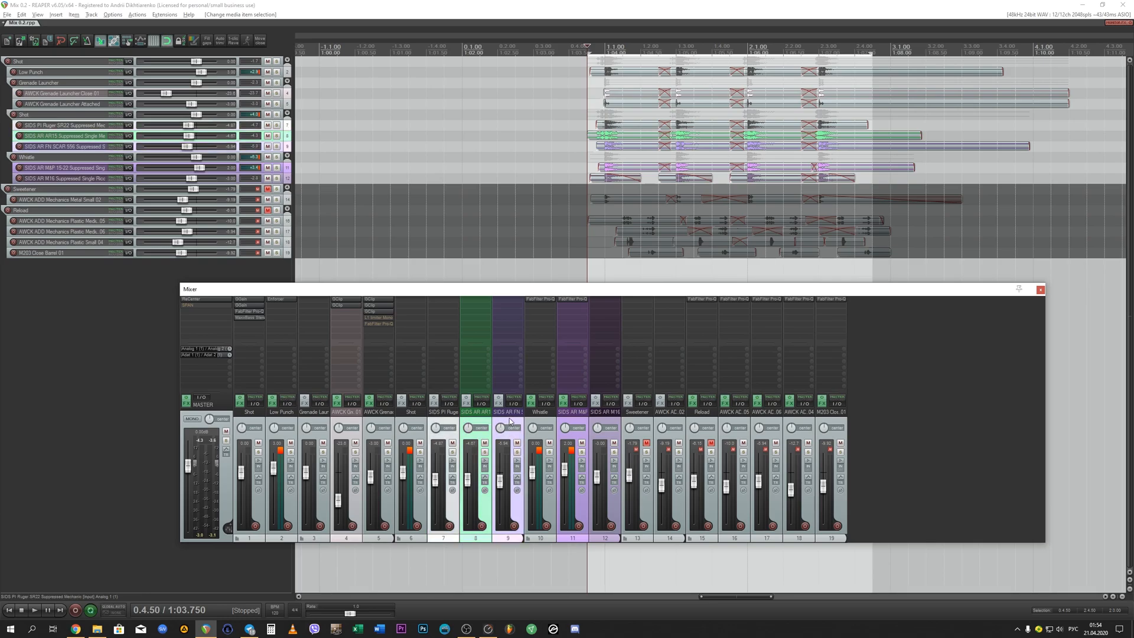
Step: Solo the Ruger SR22 suppressed track exclusively and audition it
click(437, 414)
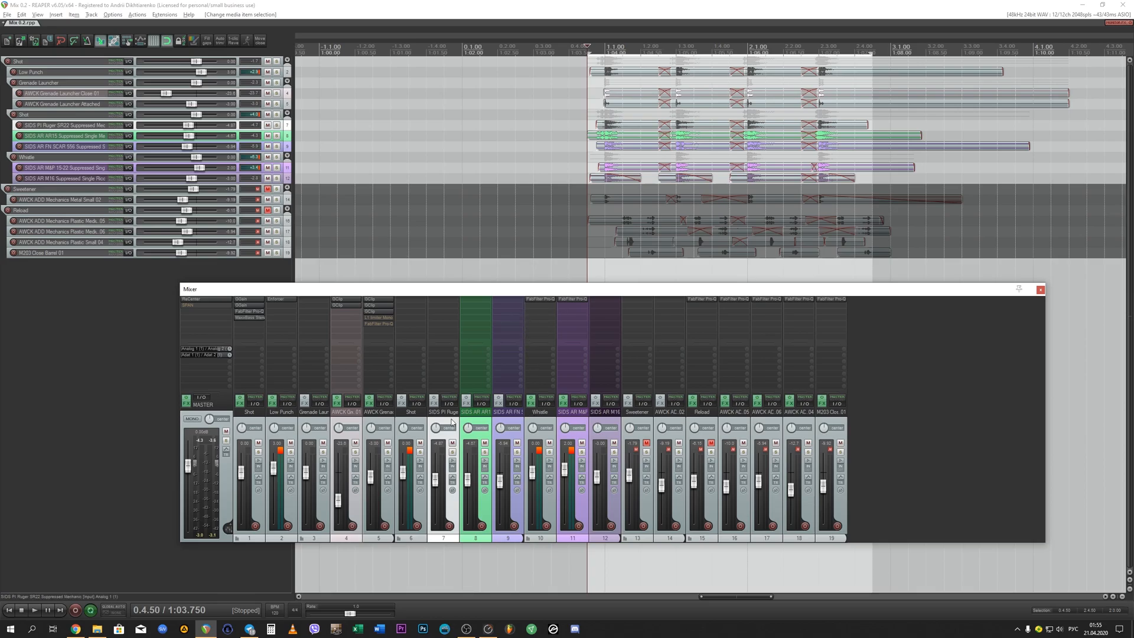
ctrl+alt+click(453, 453)
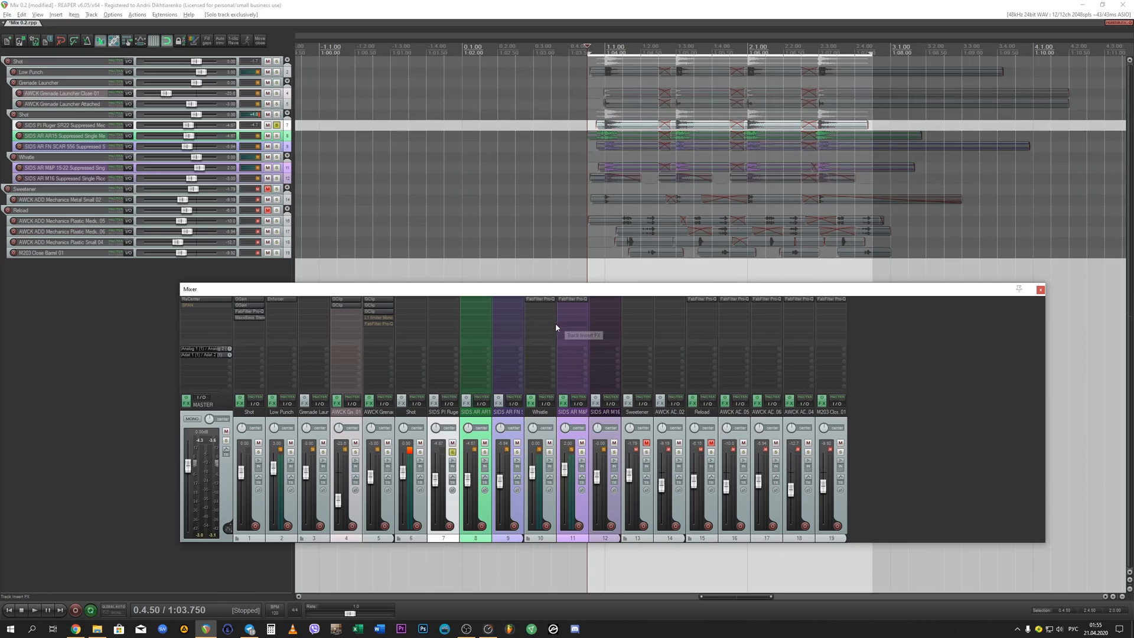
key(space)
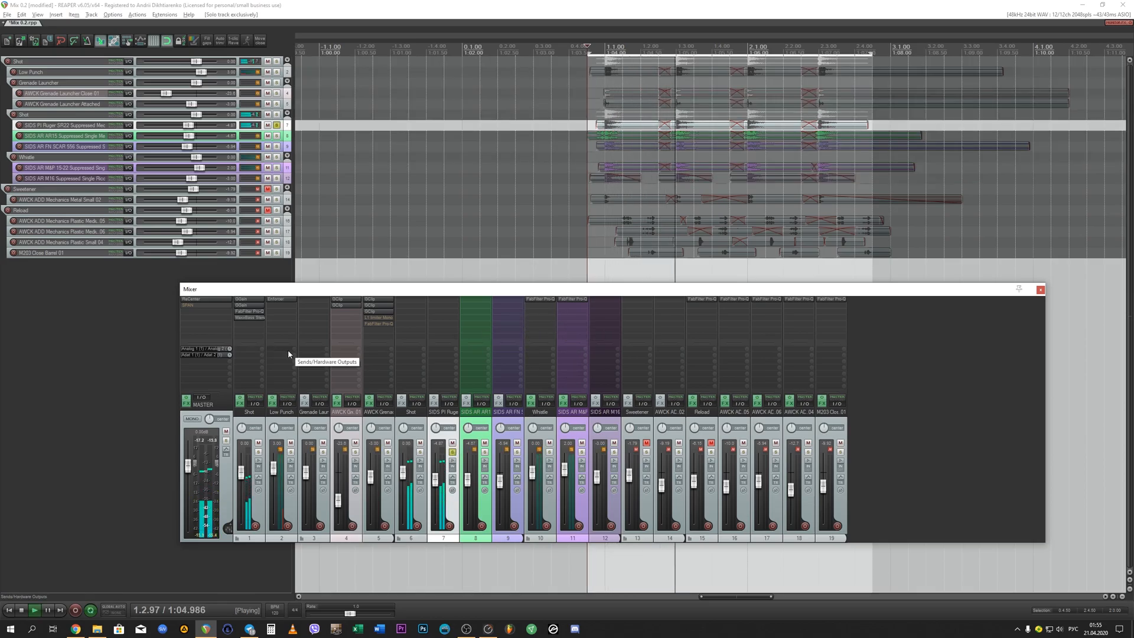
key(space)
Step: Solo the AR15 suppressed track exclusively and audition it
double_click(443, 412)
click(484, 423)
ctrl+alt+click(485, 452)
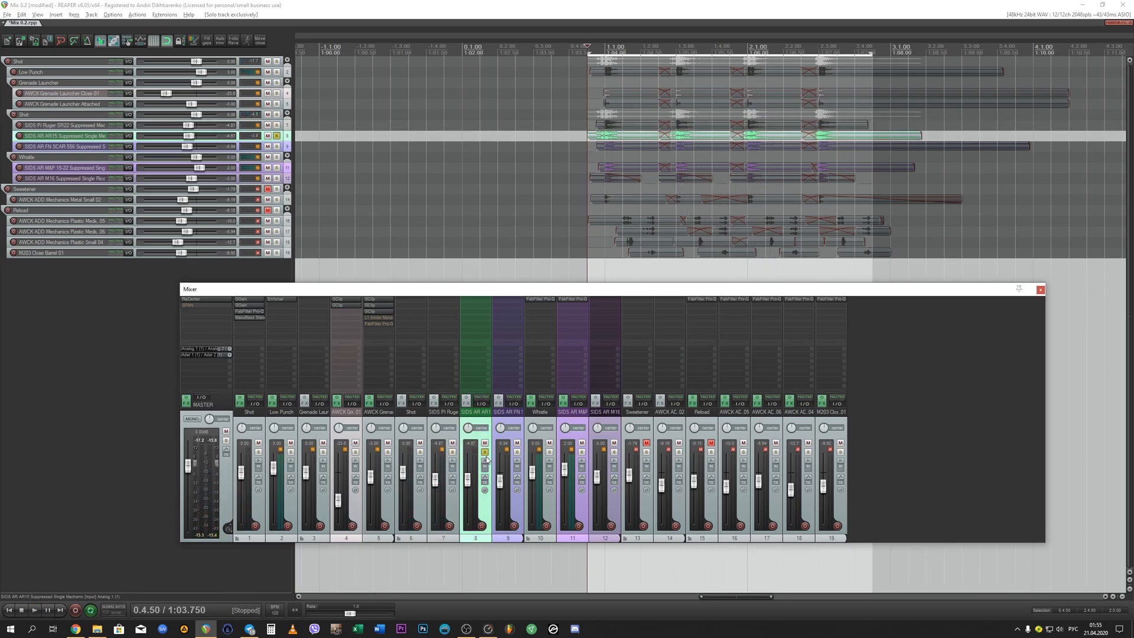
key(space)
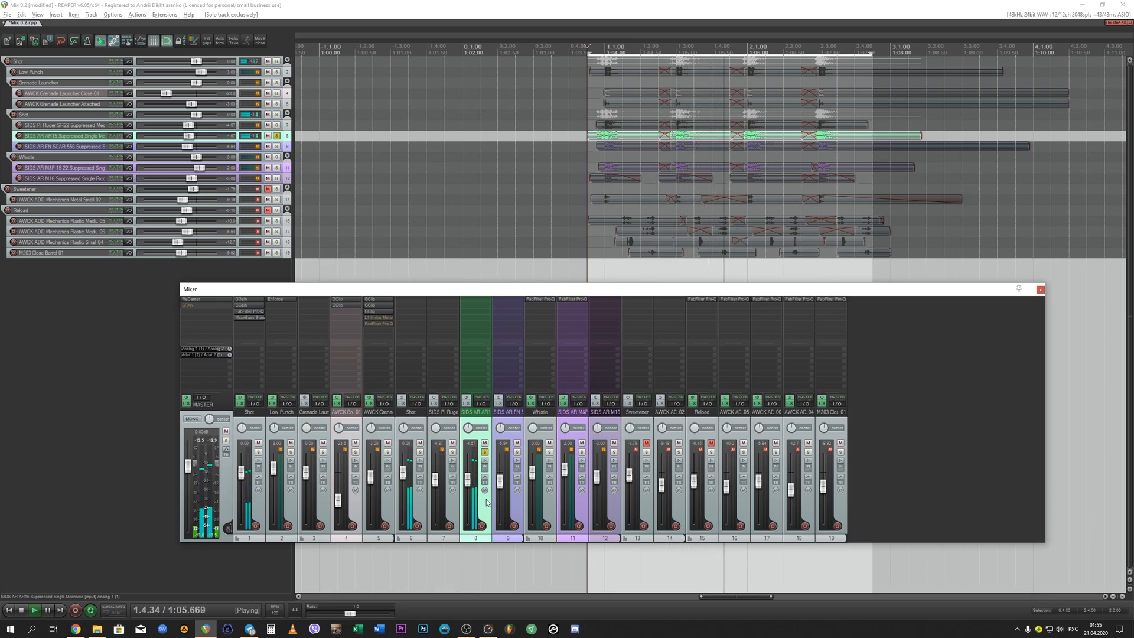
key(space)
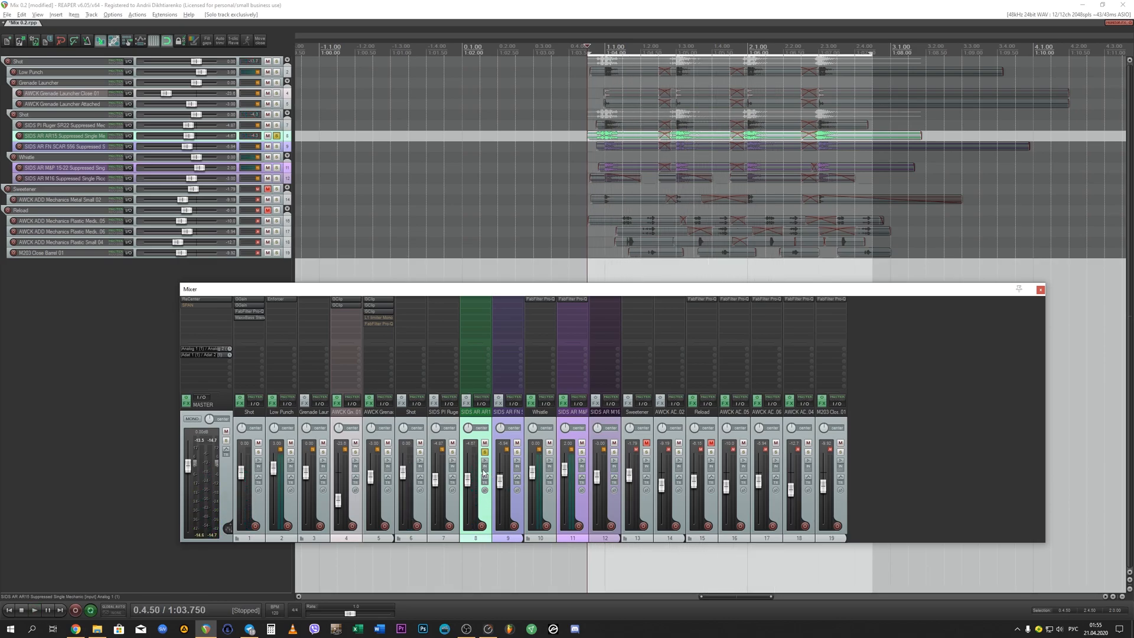
Step: Solo the FN SCAR suppressed track exclusively and audition it
ctrl+alt+click(516, 453)
key(space)
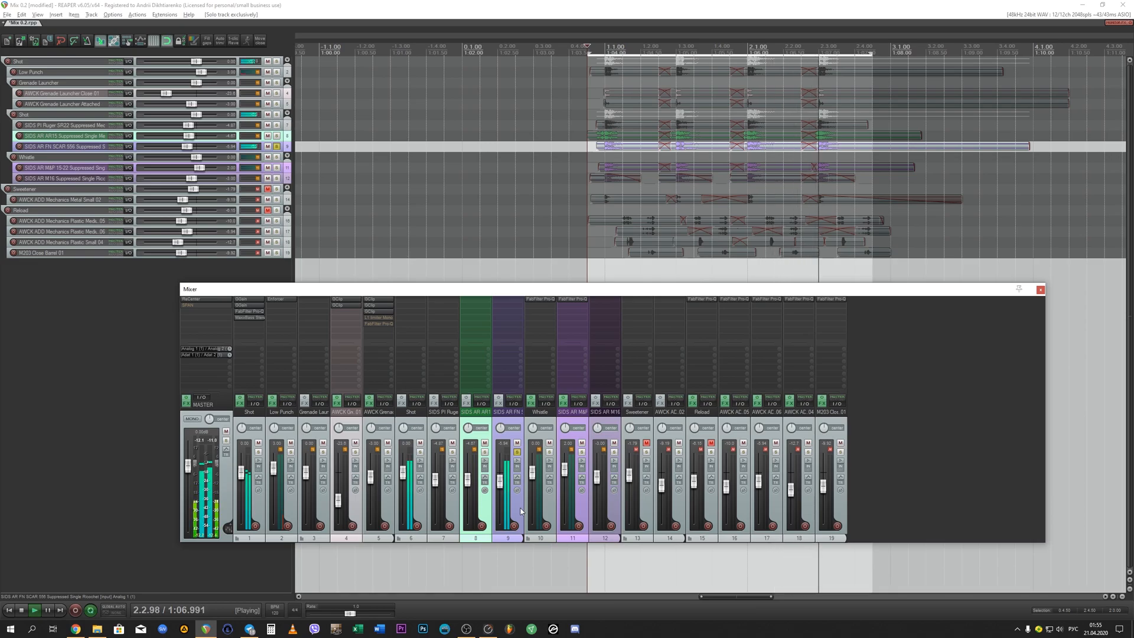
key(space)
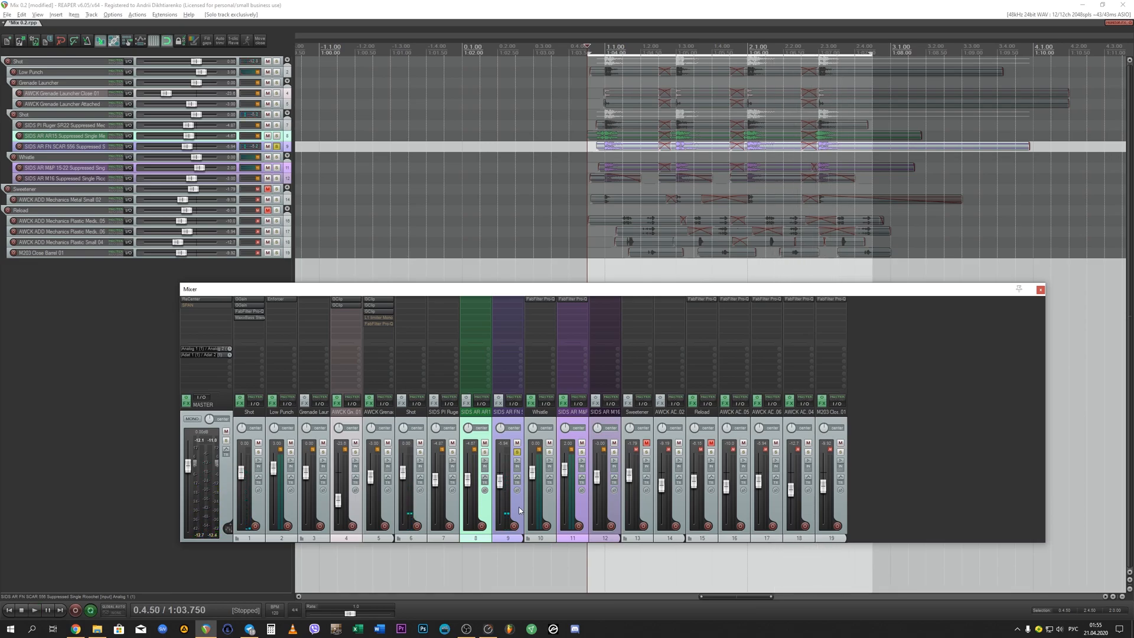
Step: Replace the FN SCAR solo with a solo of the inner Shot folder and the Low Punch track together
ctrl+click(425, 511)
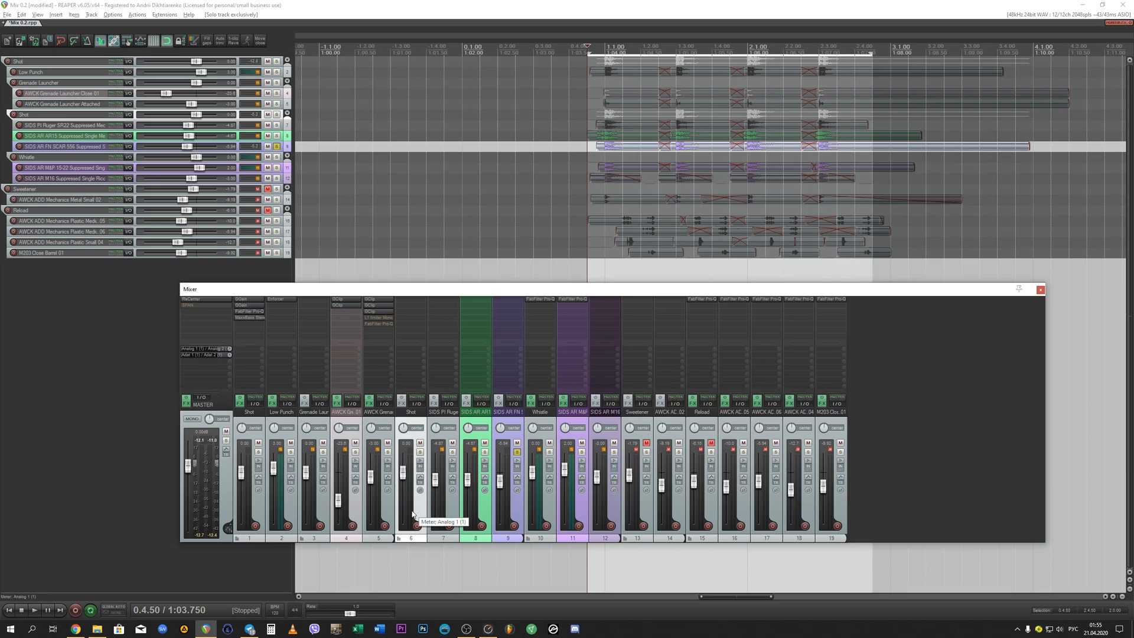
click(420, 452)
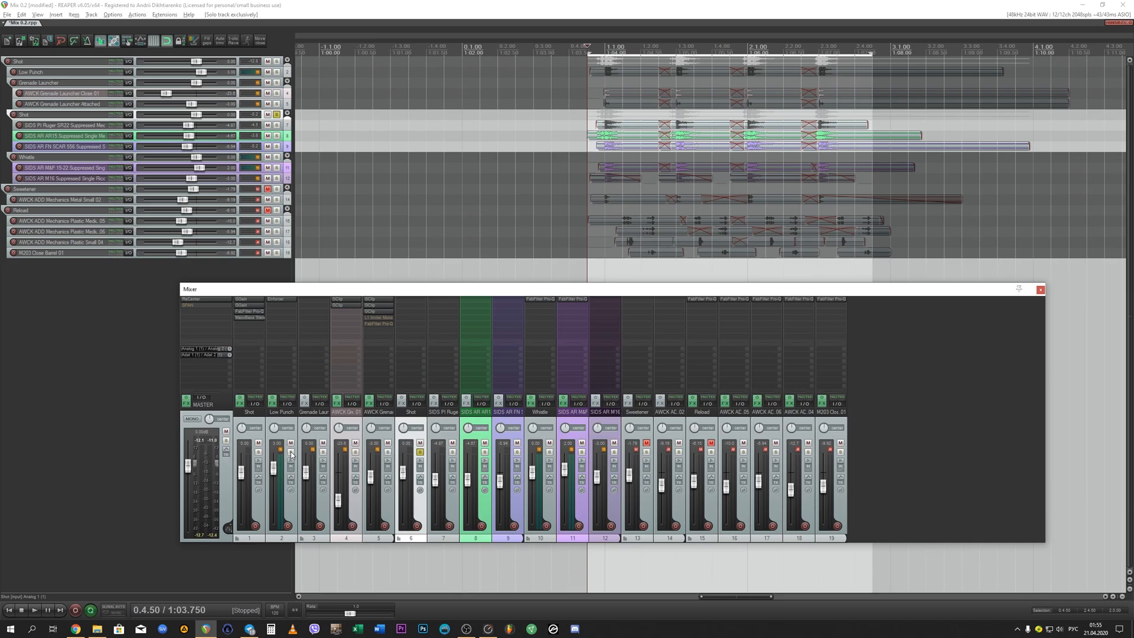
click(292, 509)
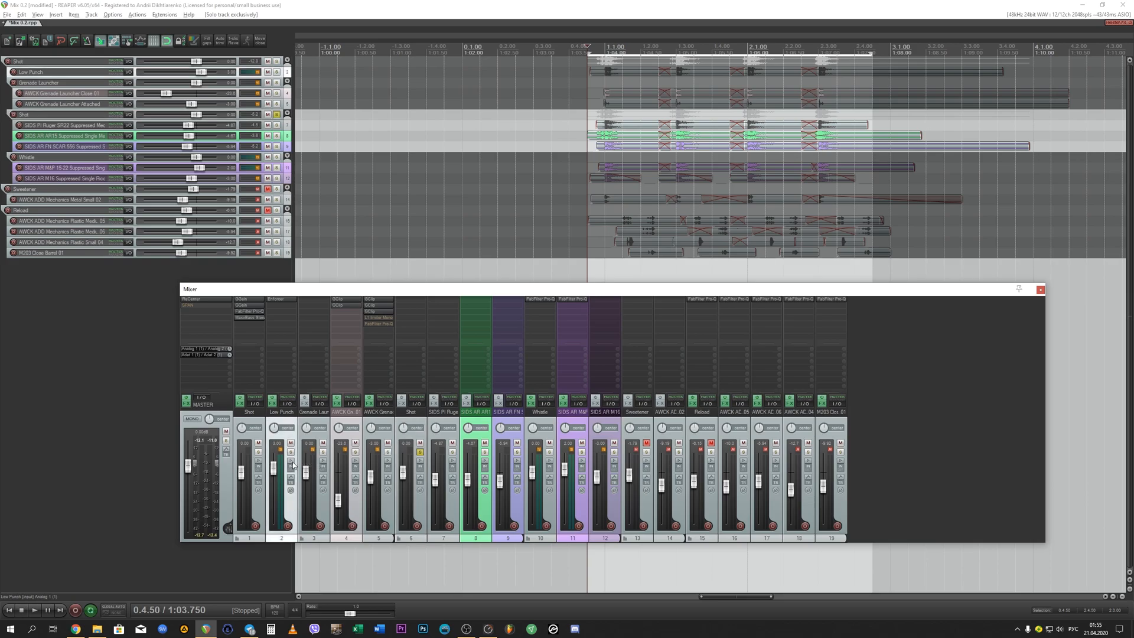
click(290, 452)
Step: Hide the mixer and move the inner Shot folder with its three layers above the Low Punch track
click(418, 510)
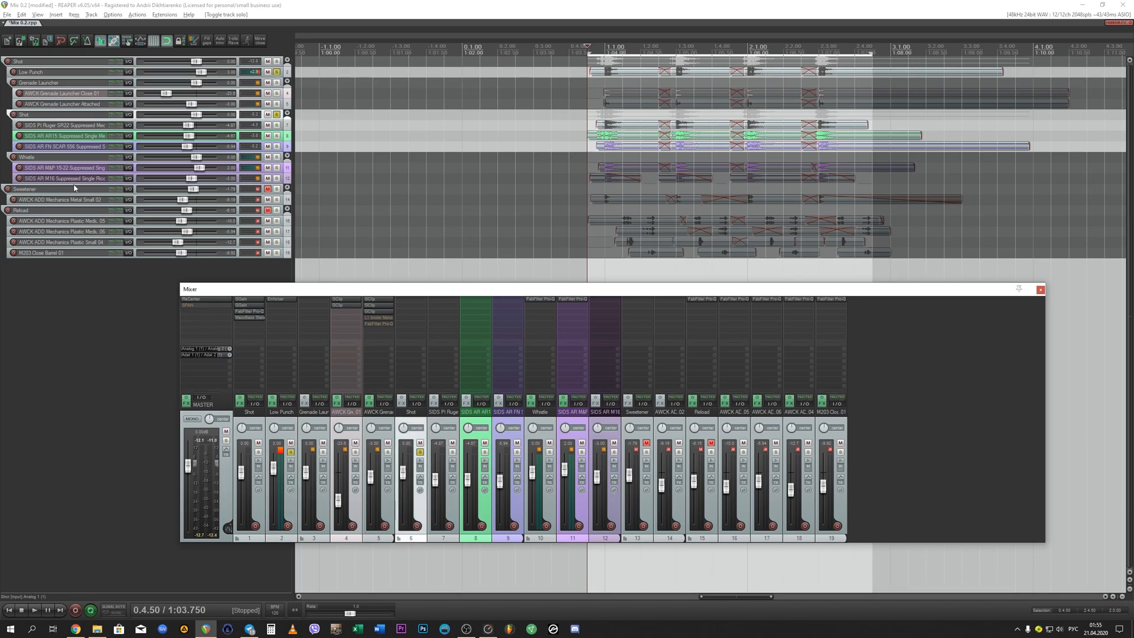
key(ctrl+m)
drag(38, 114, 36, 71)
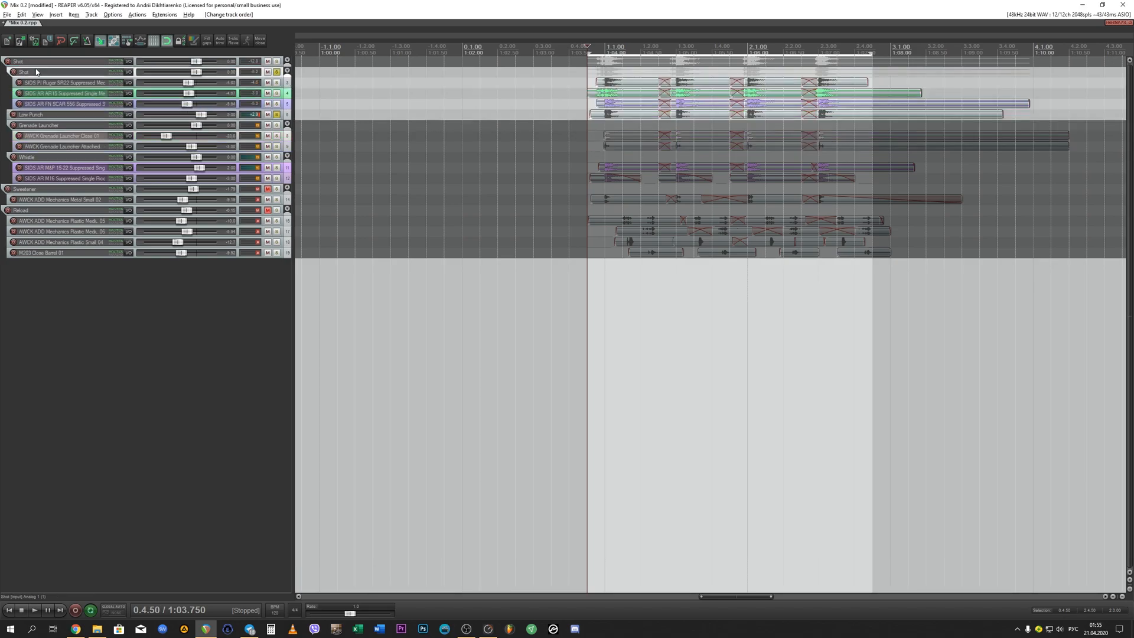
Step: Audition the soloed Shot folder and Low Punch track together with the mixer shown, and save the project
key(space)
key(ctrl+m)
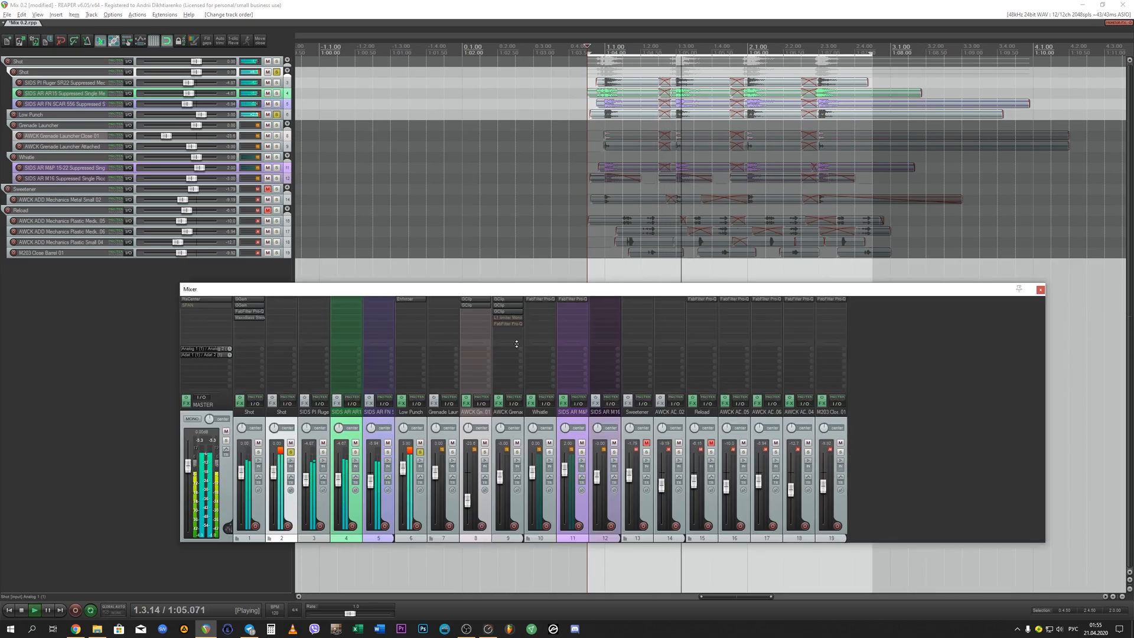
key(space)
key(ctrl+s)
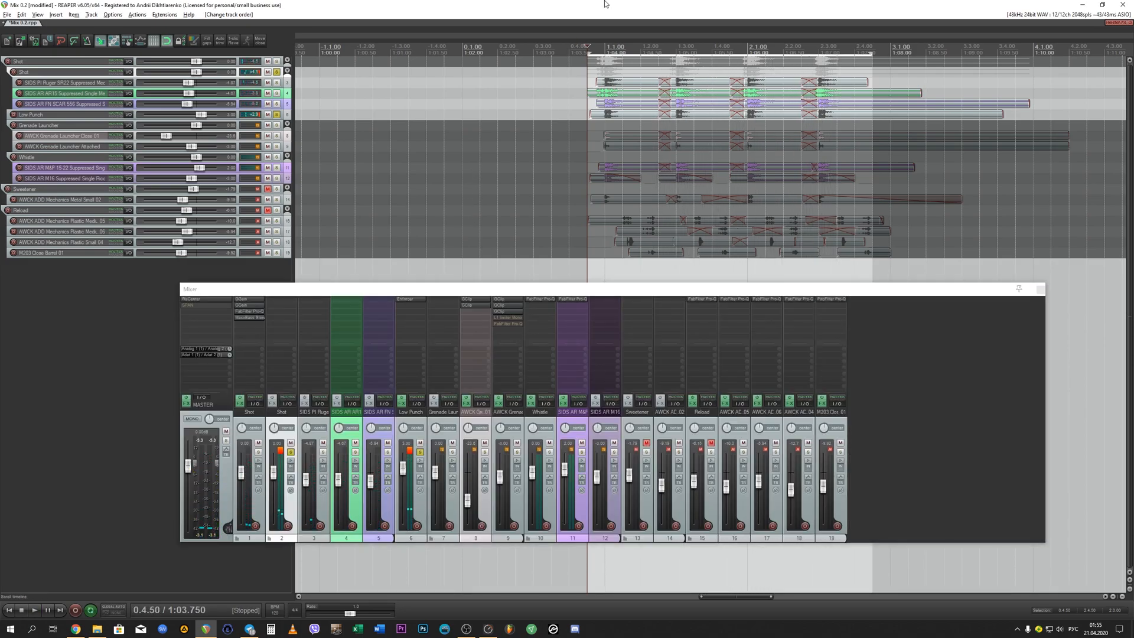
key(space)
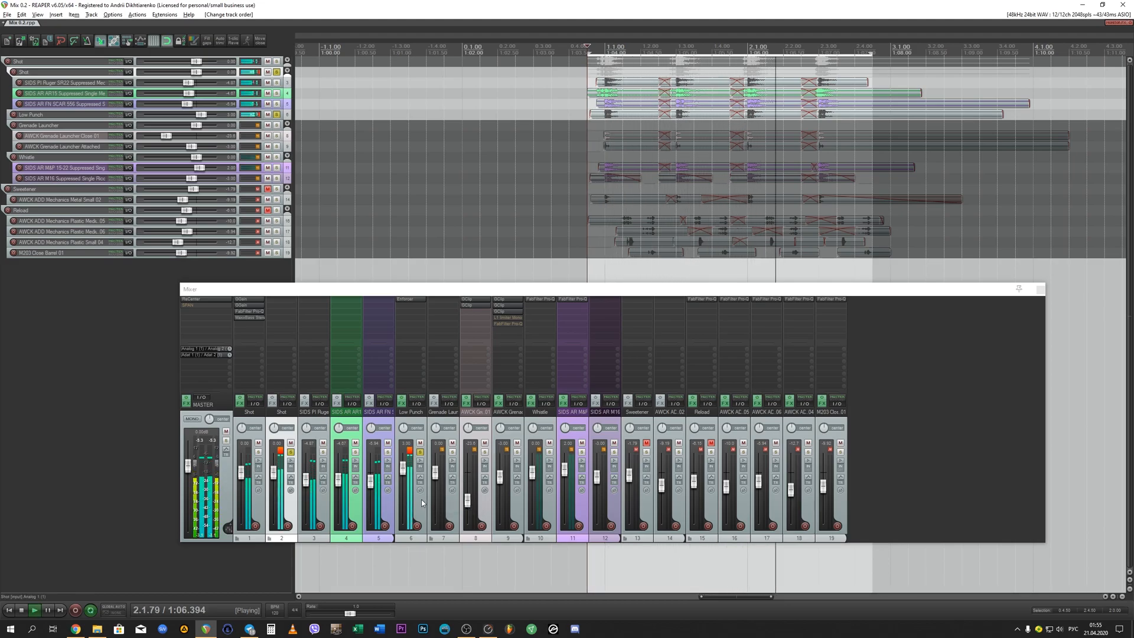
key(space)
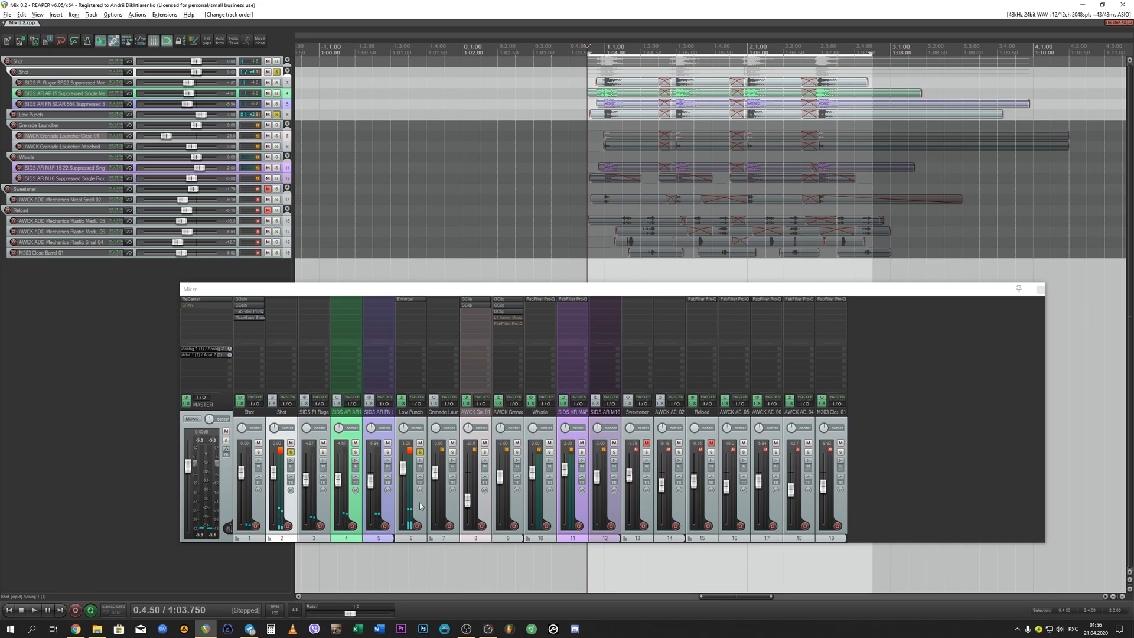
Step: Solo the Low Punch track exclusively and audition it
click(420, 502)
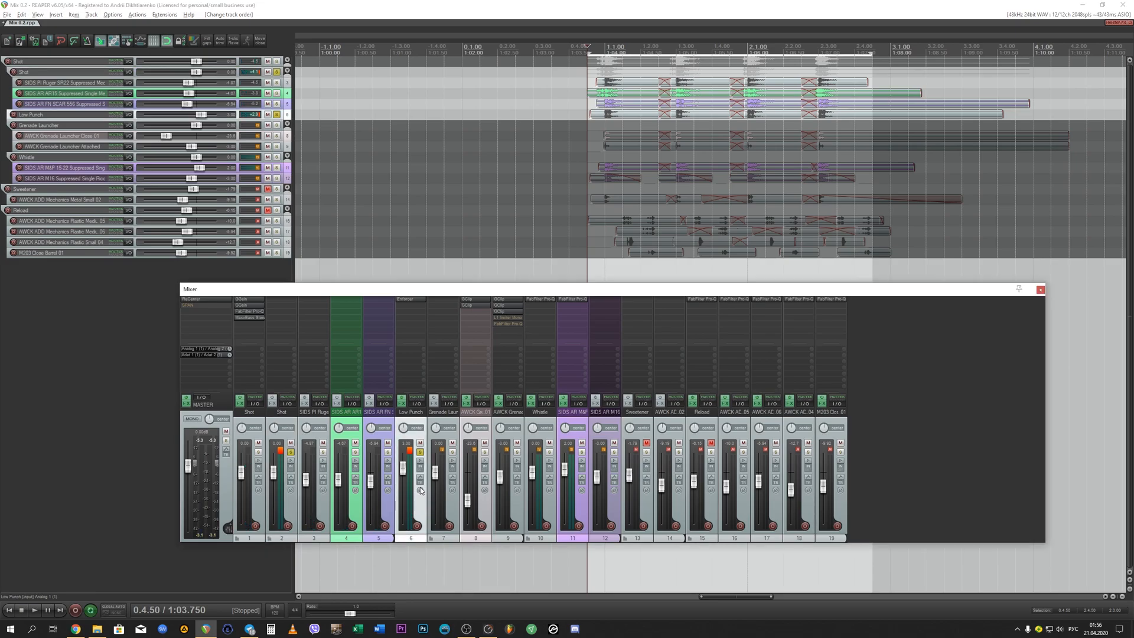
alt+click(420, 452)
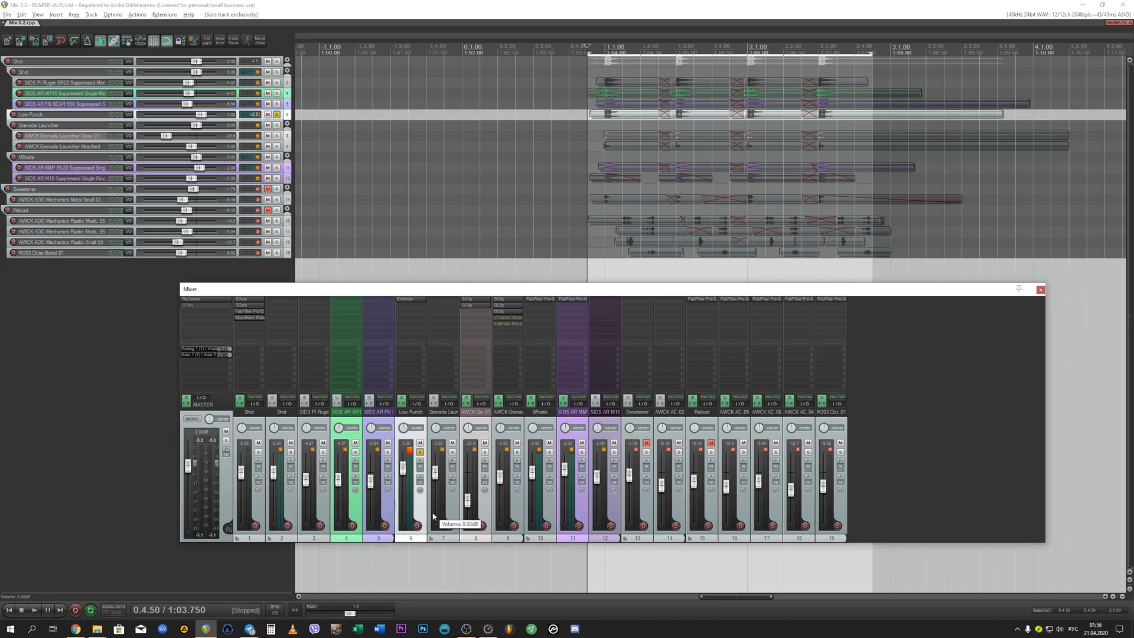
key(space)
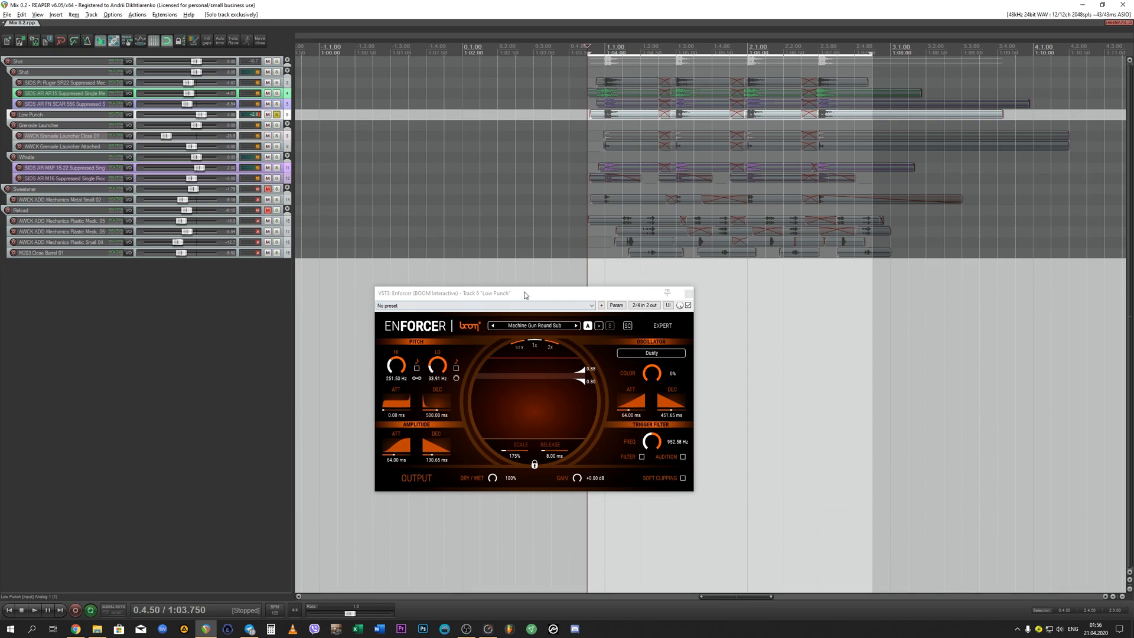
Step: Bypass the Enforcer effect on the Low Punch track, keeping its window beside the mixer, and audition the dry sound
drag(526, 294, 428, 52)
key(ctrl+m)
click(402, 400)
drag(528, 49, 450, 55)
key(space)
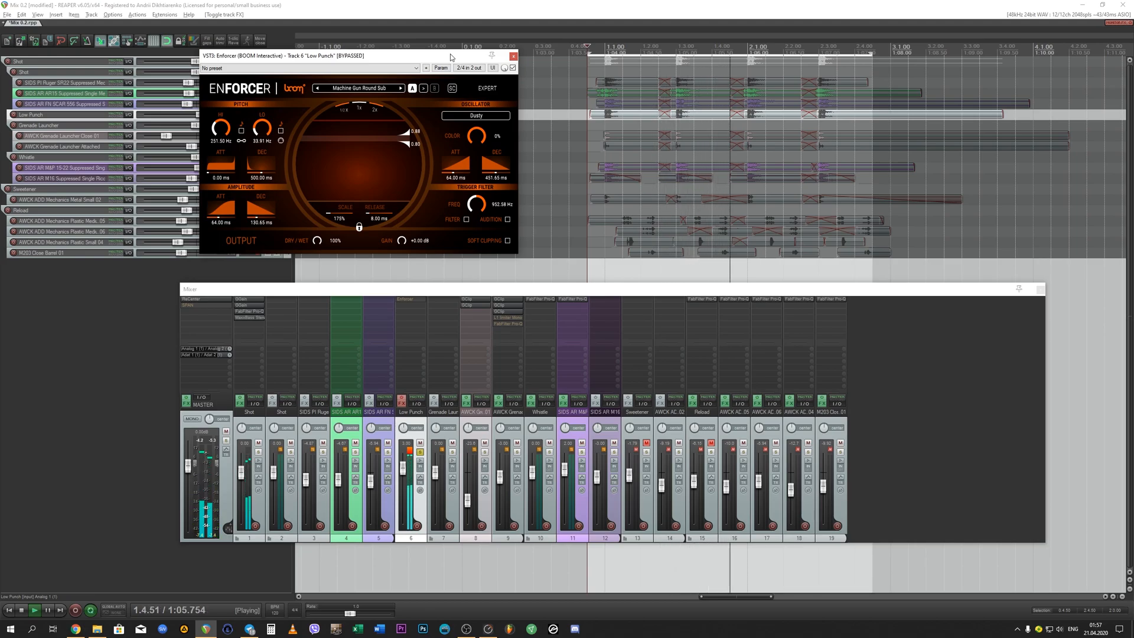
key(space)
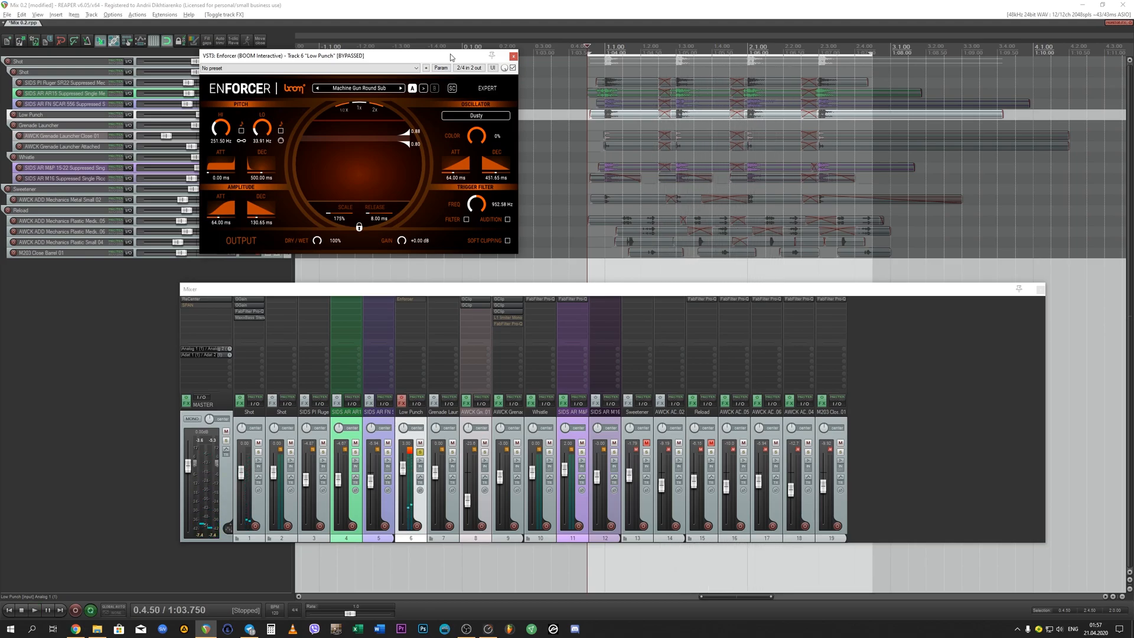
Step: Re-enable Enforcer on the Low Punch track and audition the processed sound with the plugin window in view
click(402, 400)
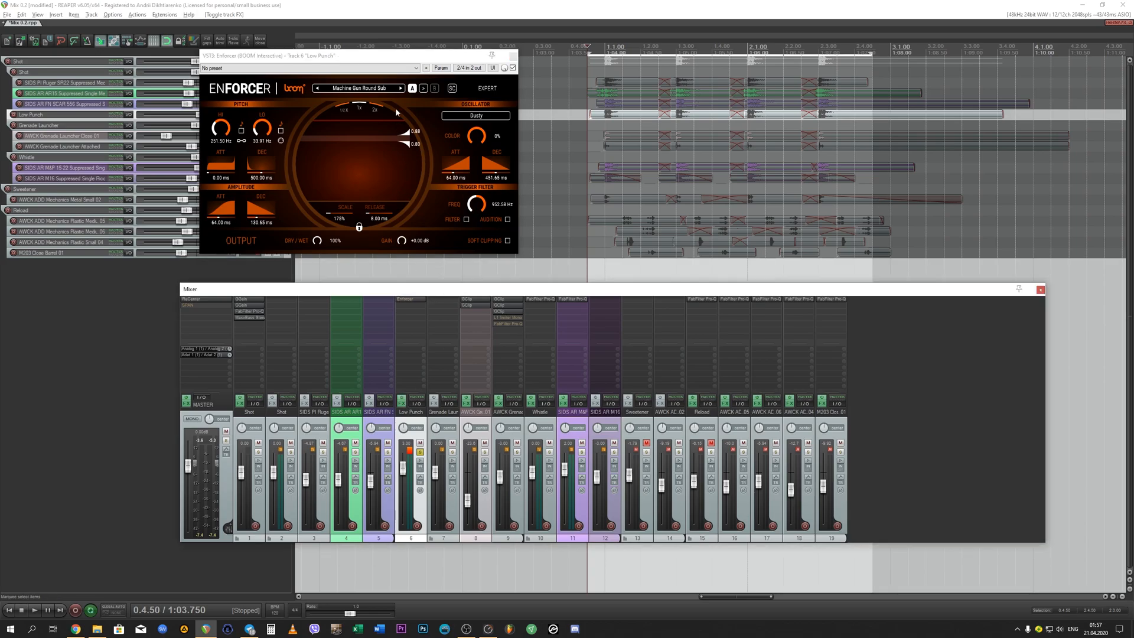
drag(412, 54, 415, 75)
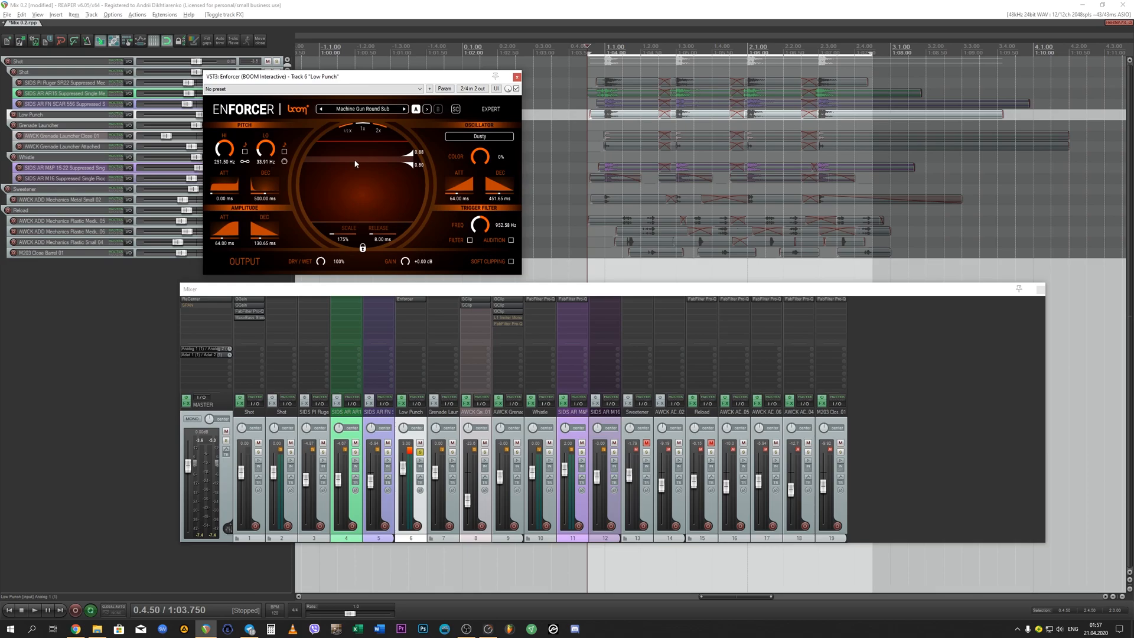
key(space)
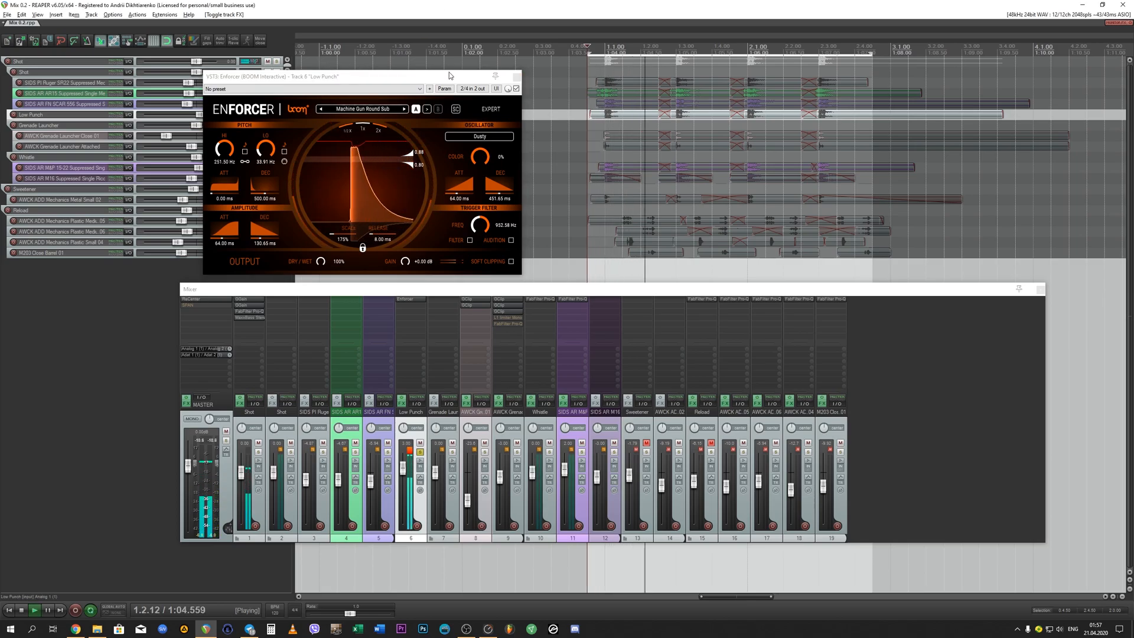
key(space)
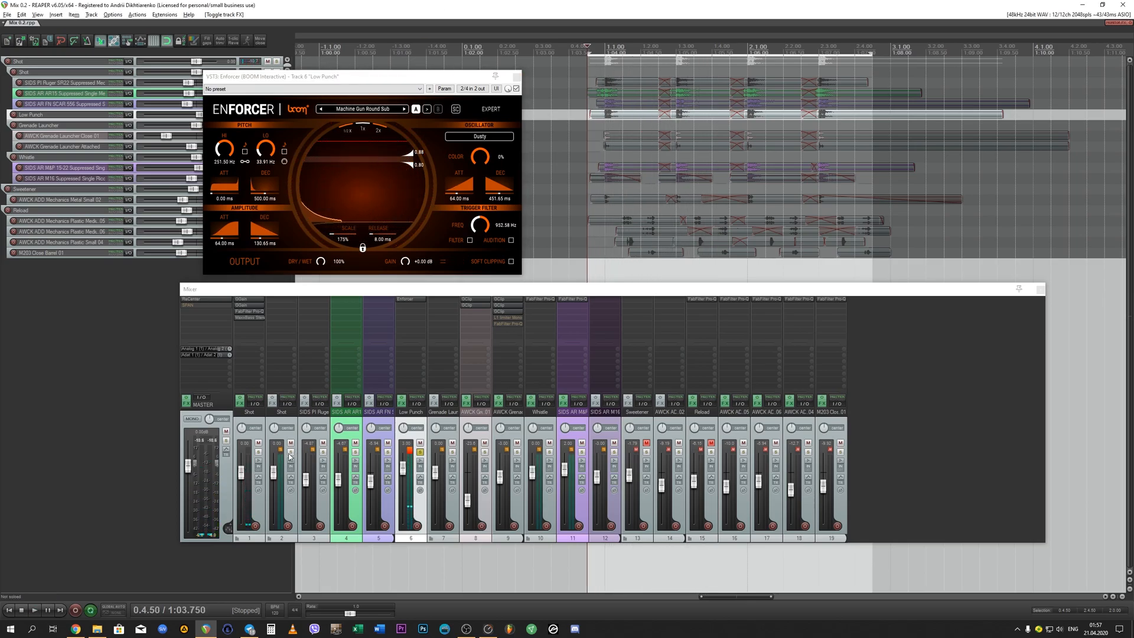
Step: Add the inner Shot folder to the solo and play it together with the Low Punch track
click(290, 453)
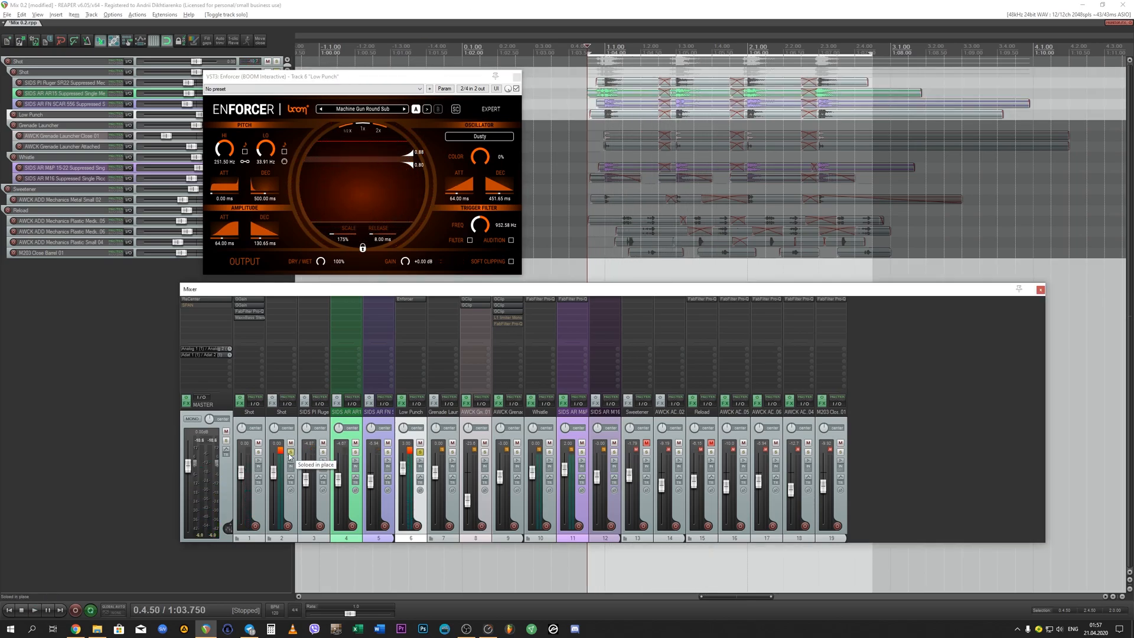
click(294, 512)
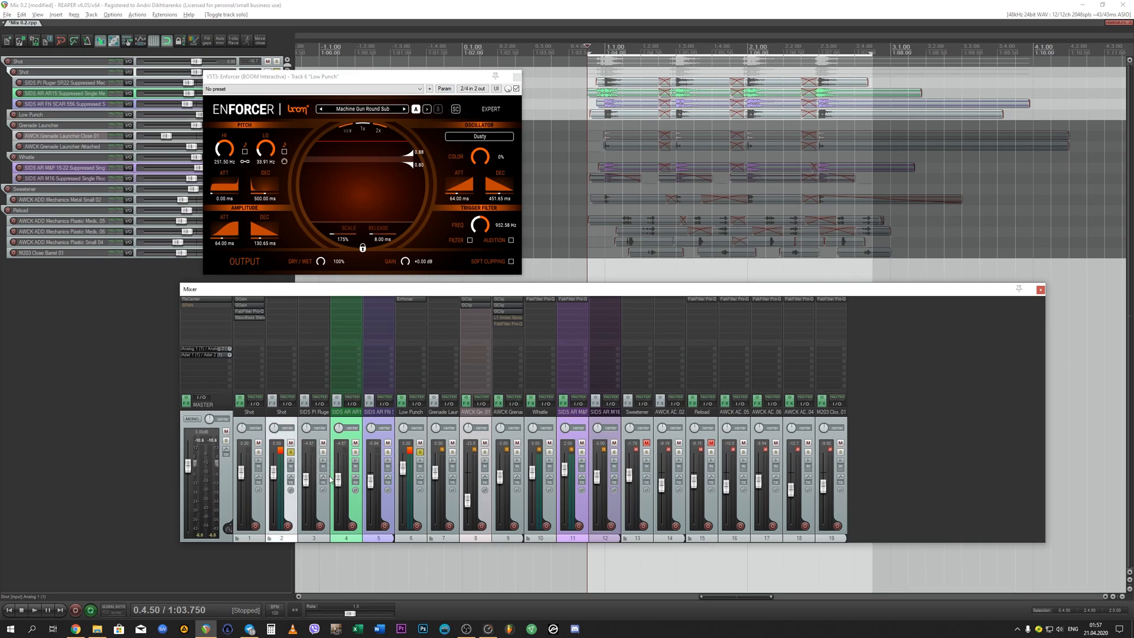
key(space)
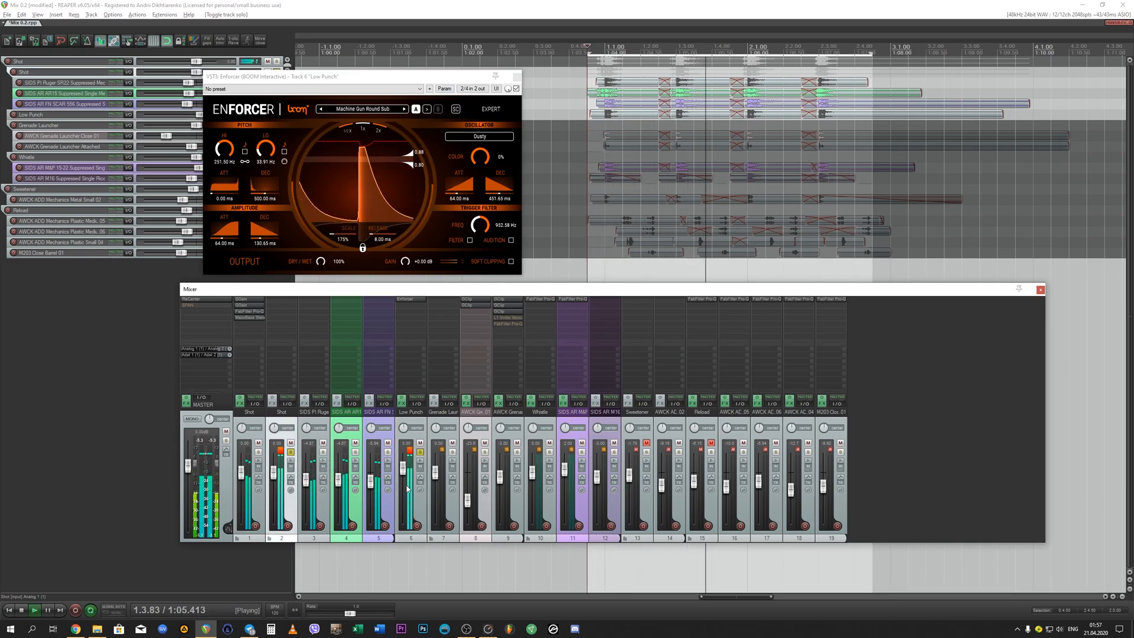
Step: Remove the solo from the Low Punch track and play the Shot folder without it
click(417, 508)
key(space)
key(F6)
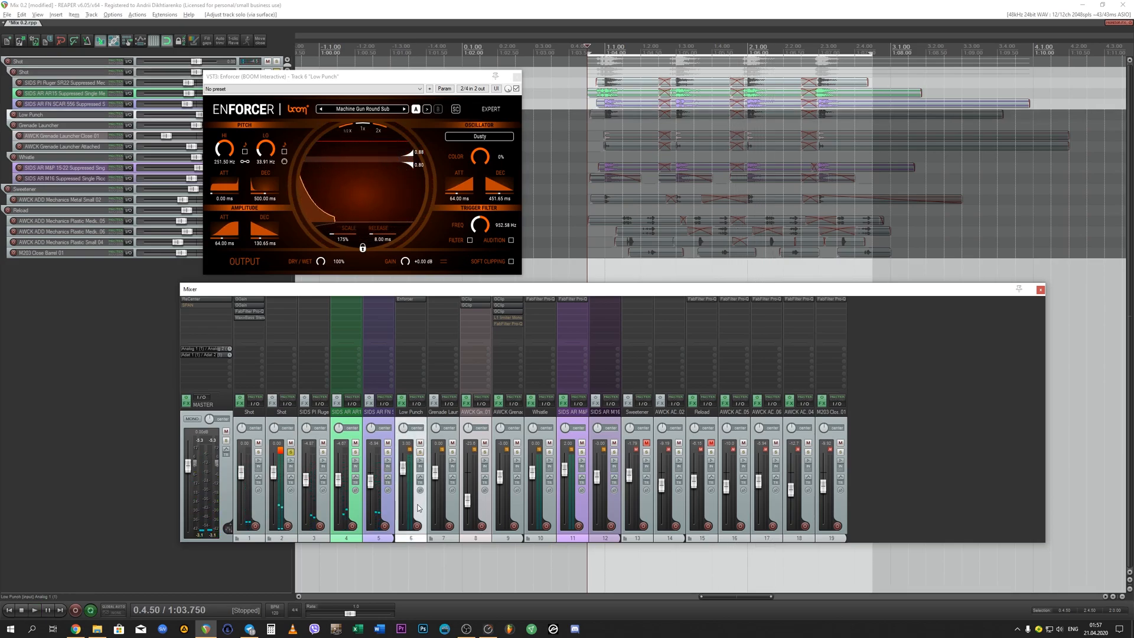
key(space)
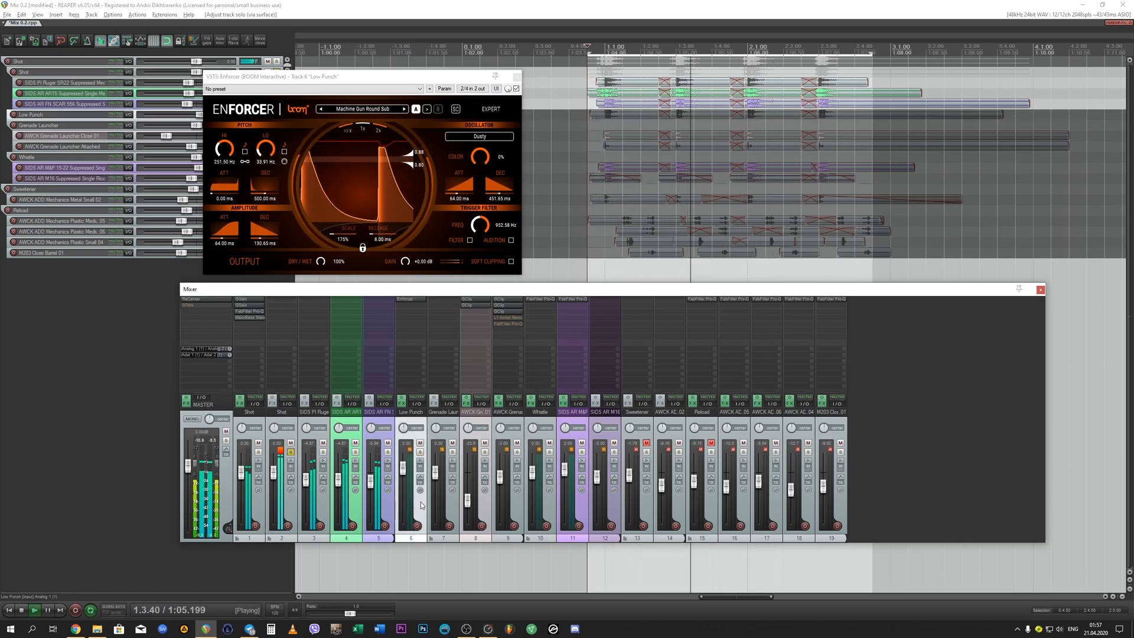
Step: Add the Low Punch track back to the solo beside the Shot folder, audition both, and close the Enforcer window
key(F6)
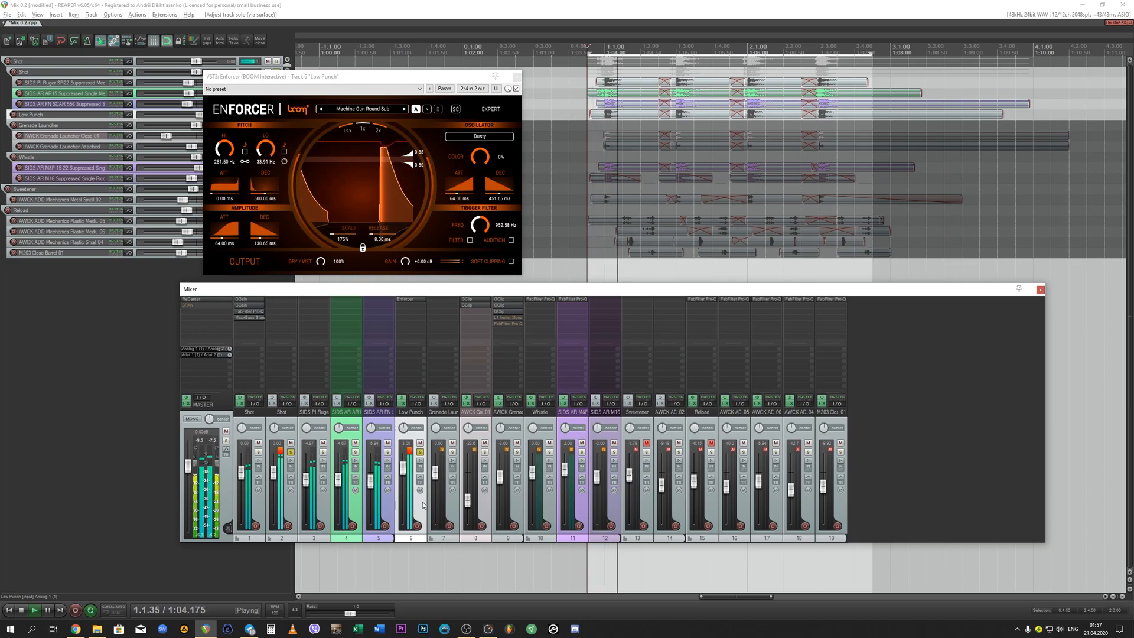
key(space)
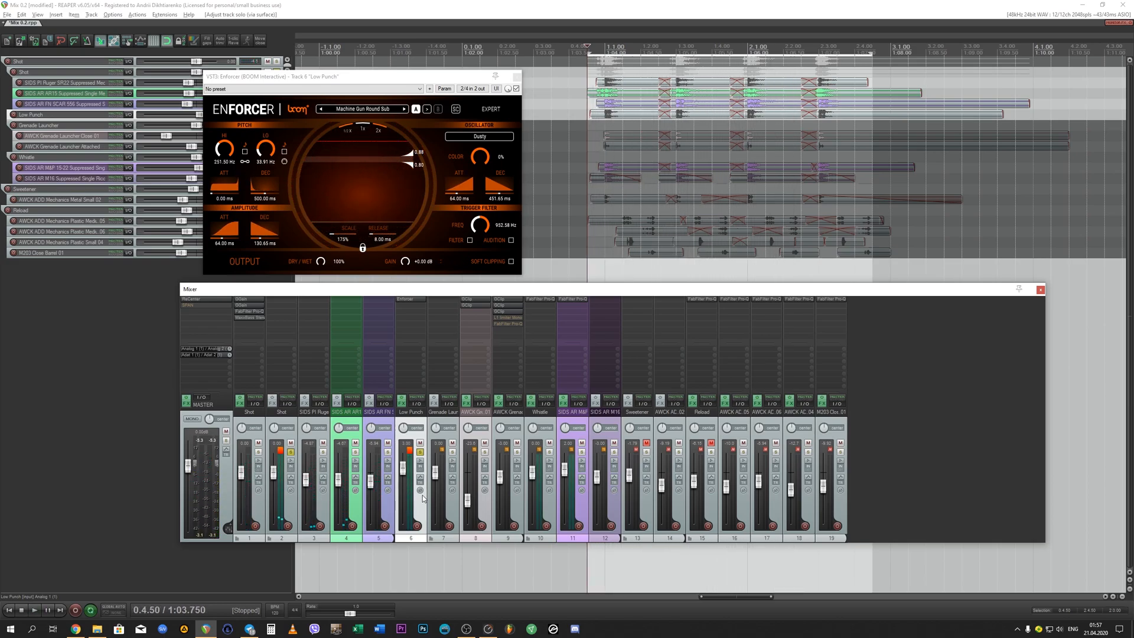
click(464, 73)
key(Escape)
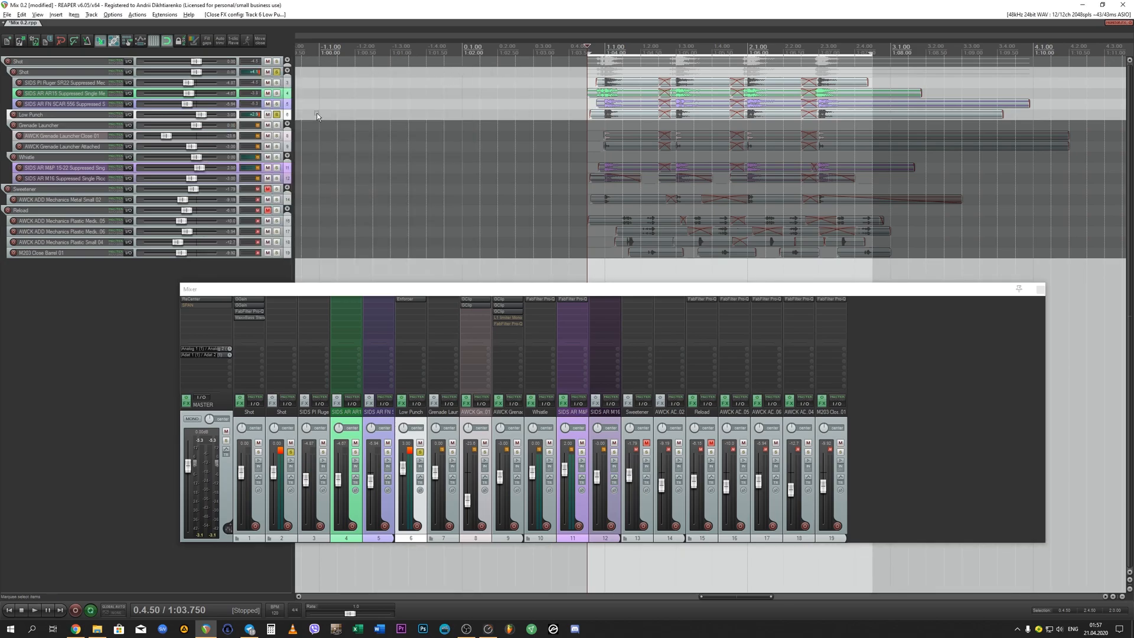
Step: Solo the Grenade Launcher folder exclusively and play it on its own
ctrl+alt+click(277, 125)
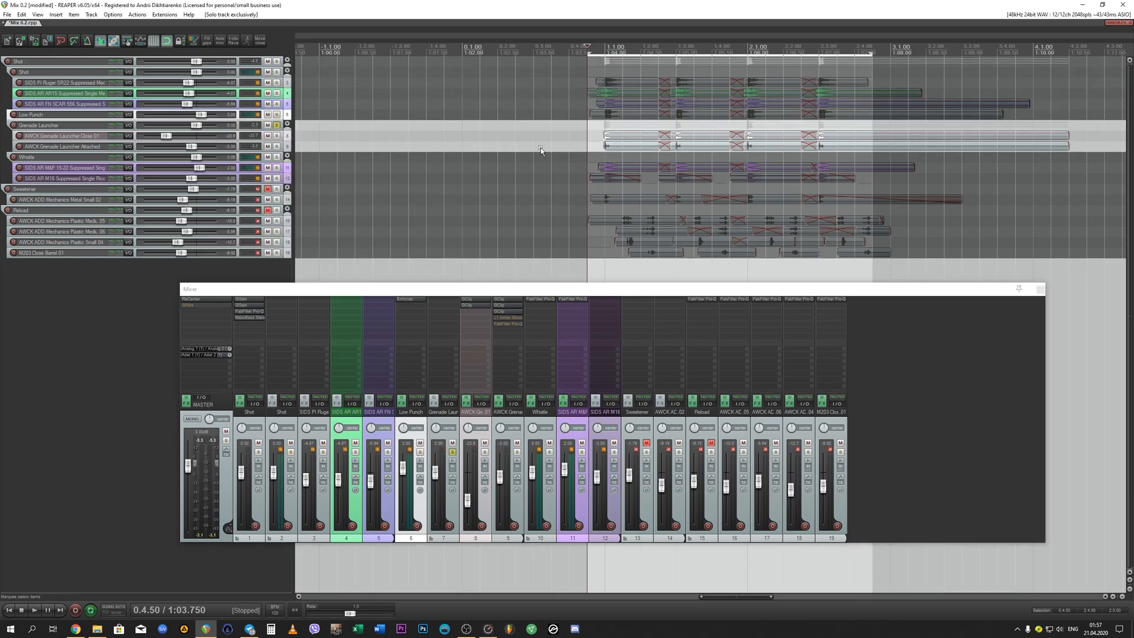
click(445, 506)
key(space)
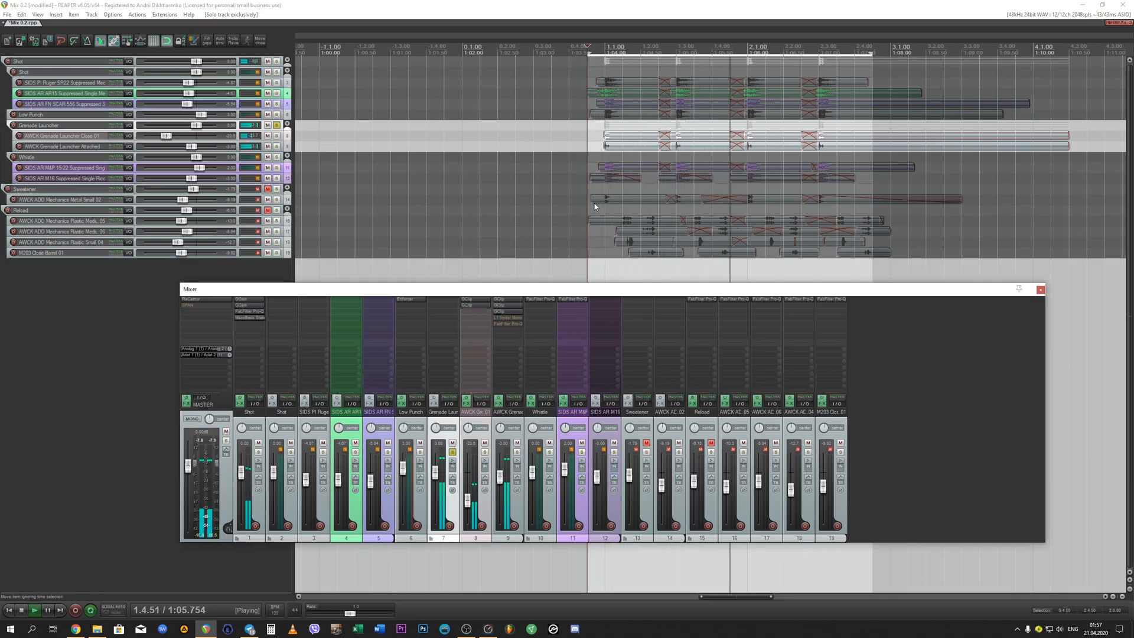
key(space)
Step: Add the inner Shot folder with its tracks and Low Punch to the solo and play them with the Grenade Launcher
click(276, 72)
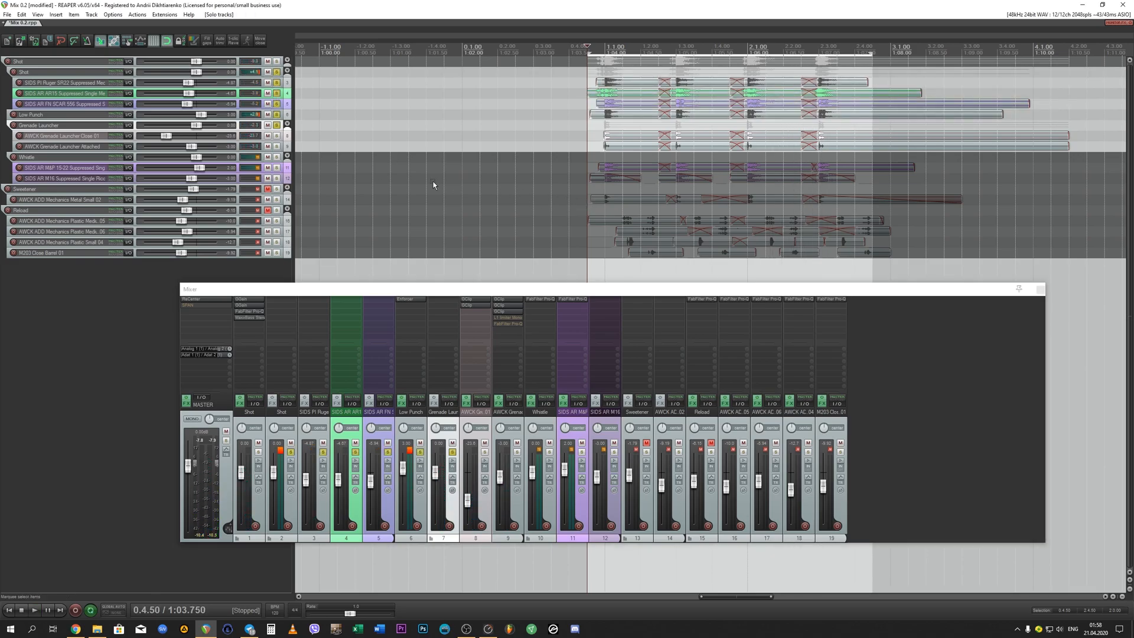
key(space)
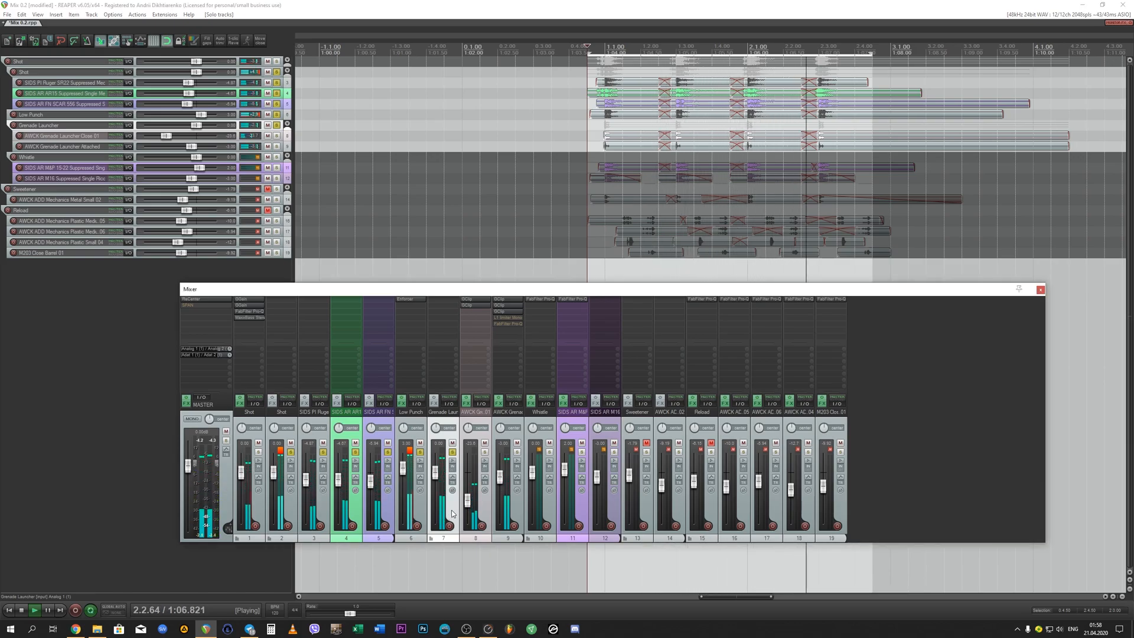
key(space)
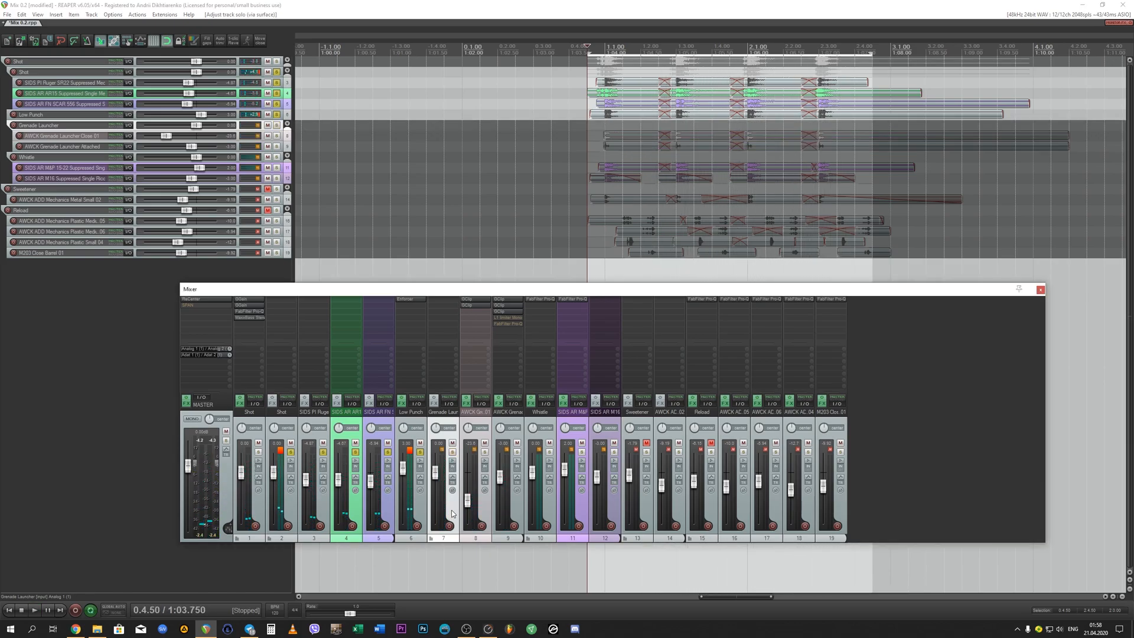
Step: Compare the Shot and Low Punch layers without and with the Grenade Launcher by toggling its solo and replaying the section
key(space)
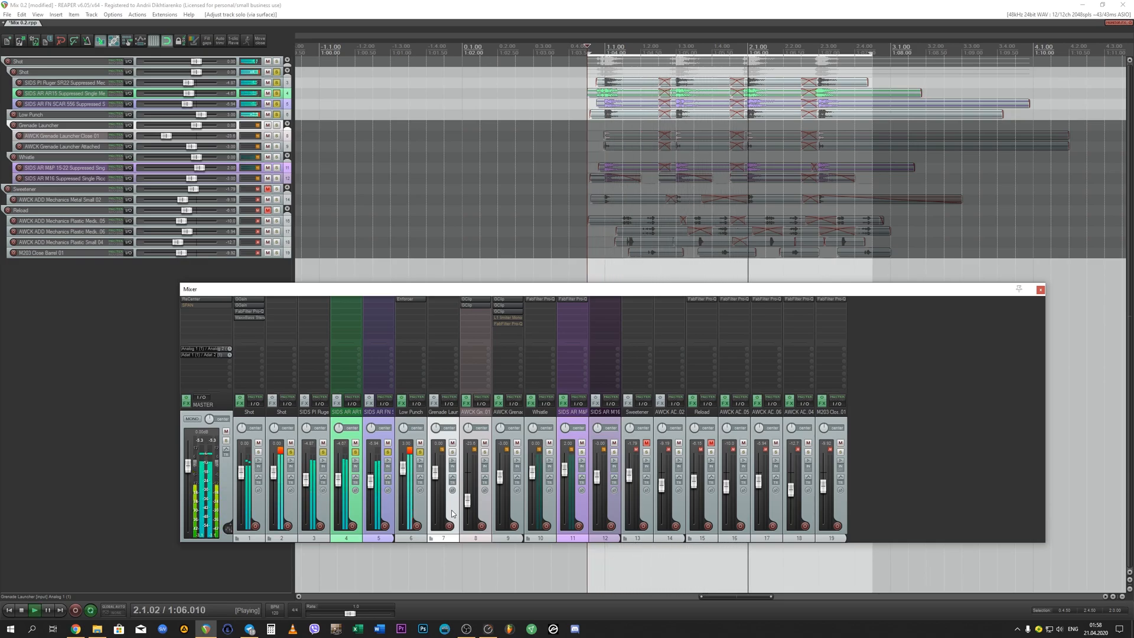
key(space)
key(space)
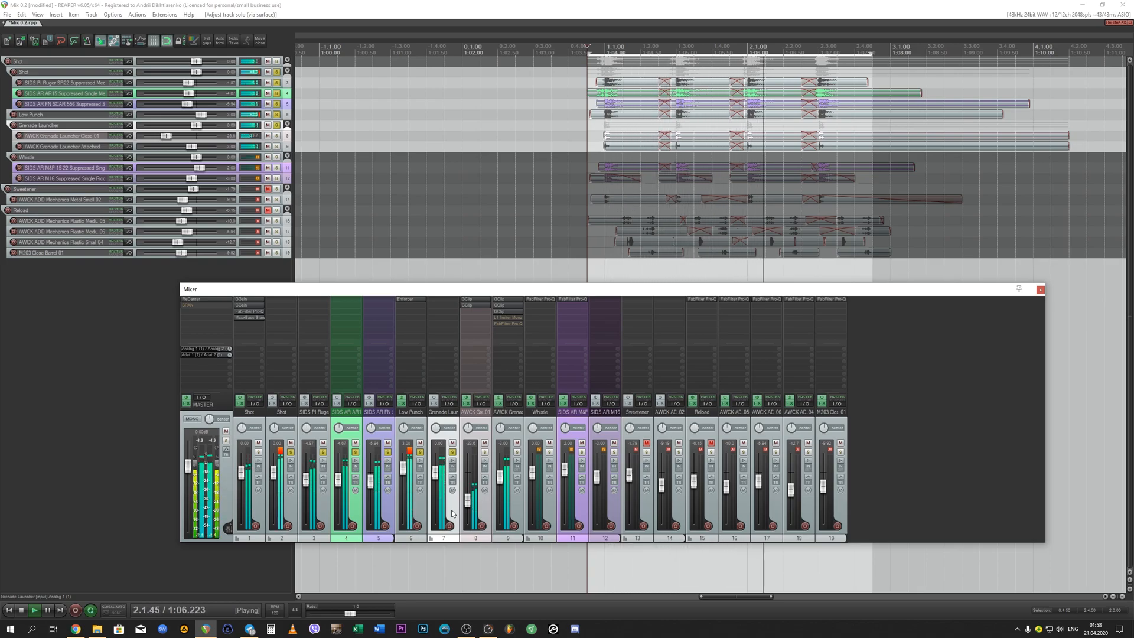
key(space)
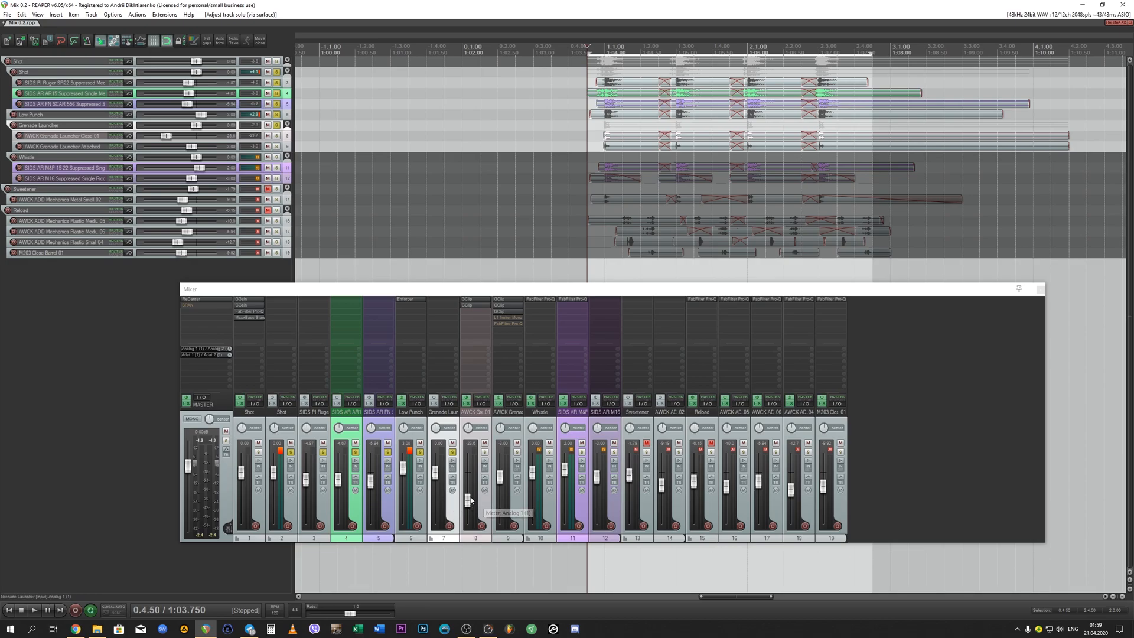
key(space)
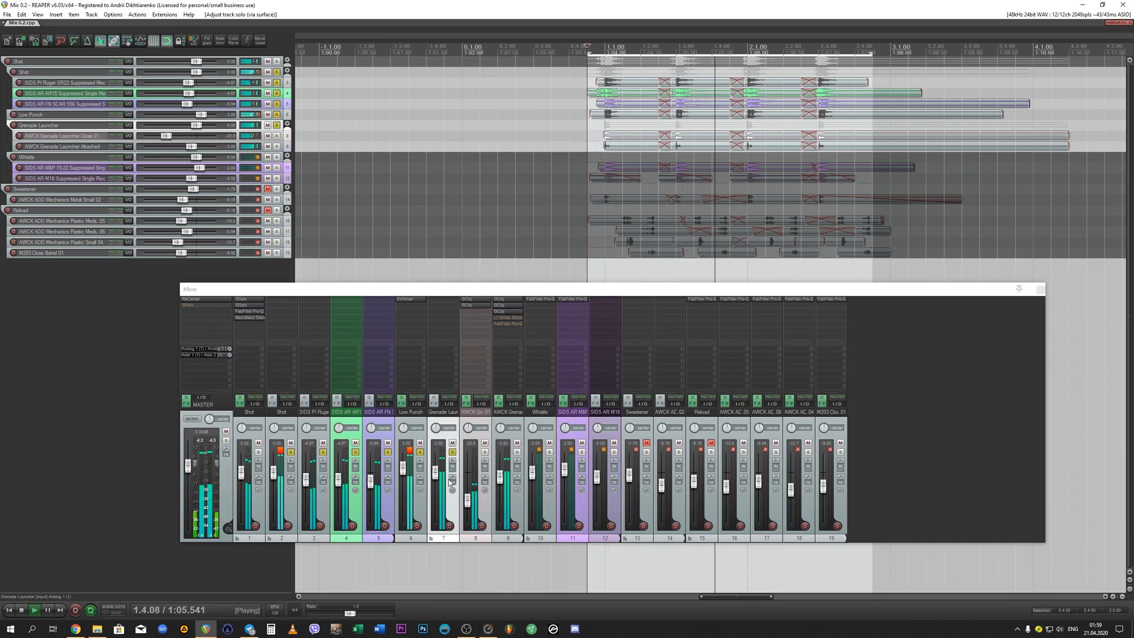
key(space)
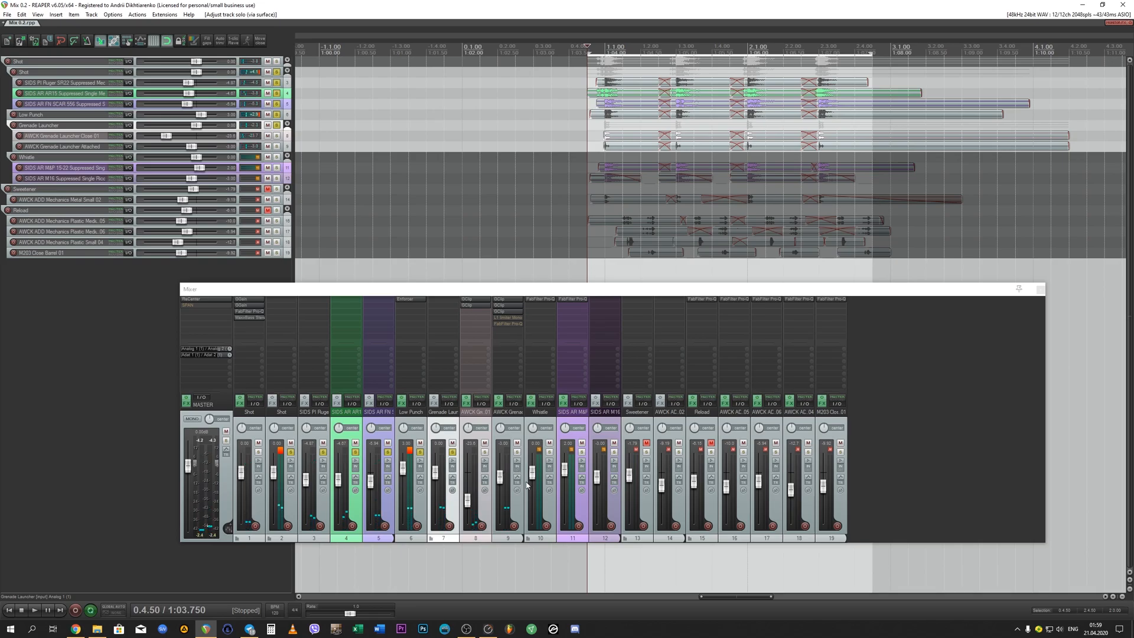
Step: Hide the mixer, solo the Whistle folder exclusively and save the project
key(ctrl+m)
click(51, 159)
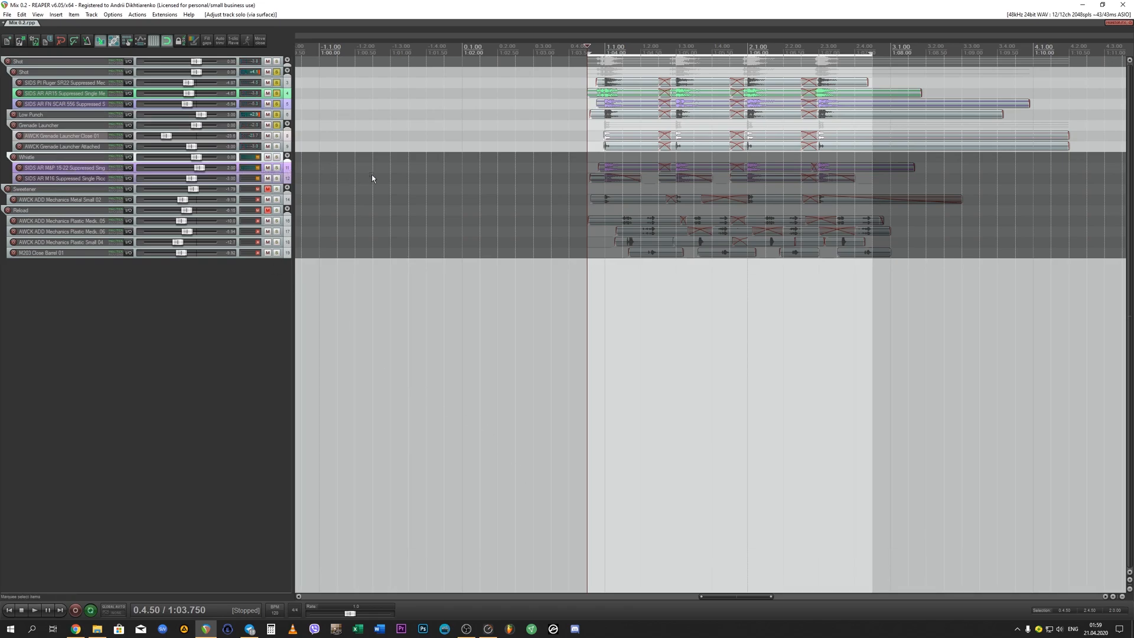
ctrl+alt+click(277, 157)
key(ctrl+s)
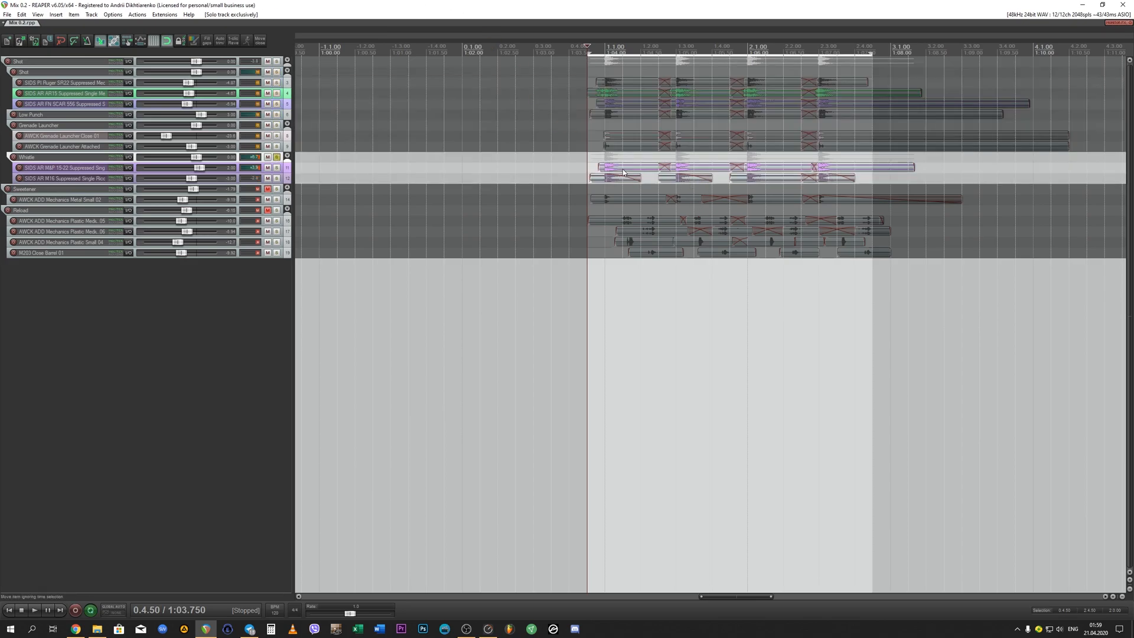
Step: Audition the soloed Whistle folder twice, selecting its last SIDS AR M&P 15-22 Suppressed Single Ricochet clip between the playbacks
key(space)
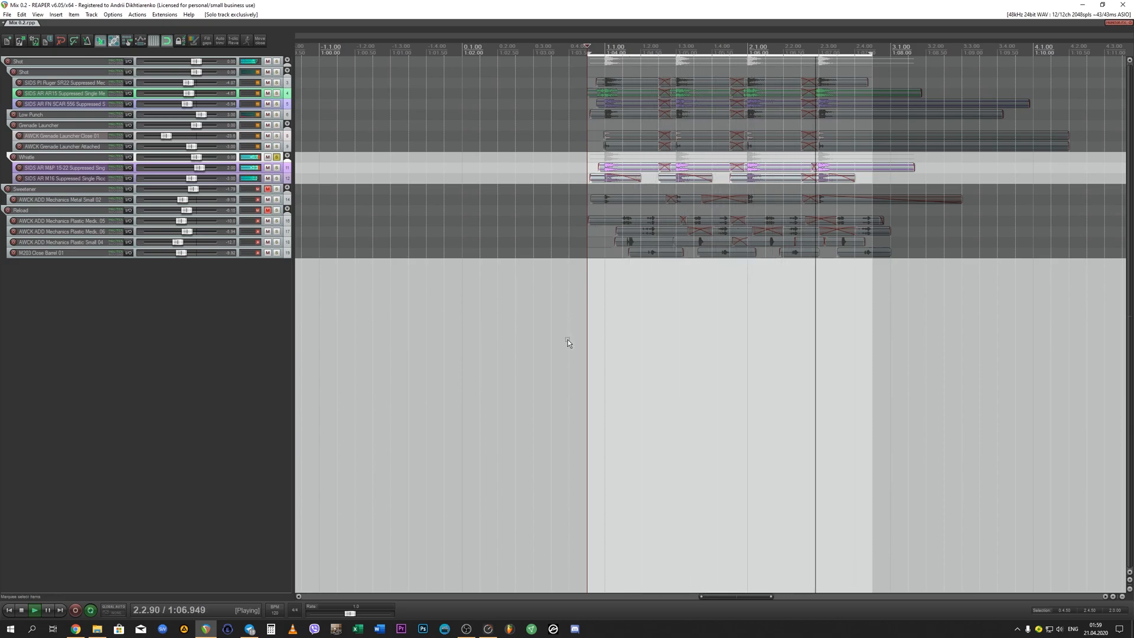
key(space)
scroll(771, 242, up, 1)
scroll(771, 243, up, 3)
drag(926, 222, 506, 253)
drag(789, 168, 790, 167)
key(space)
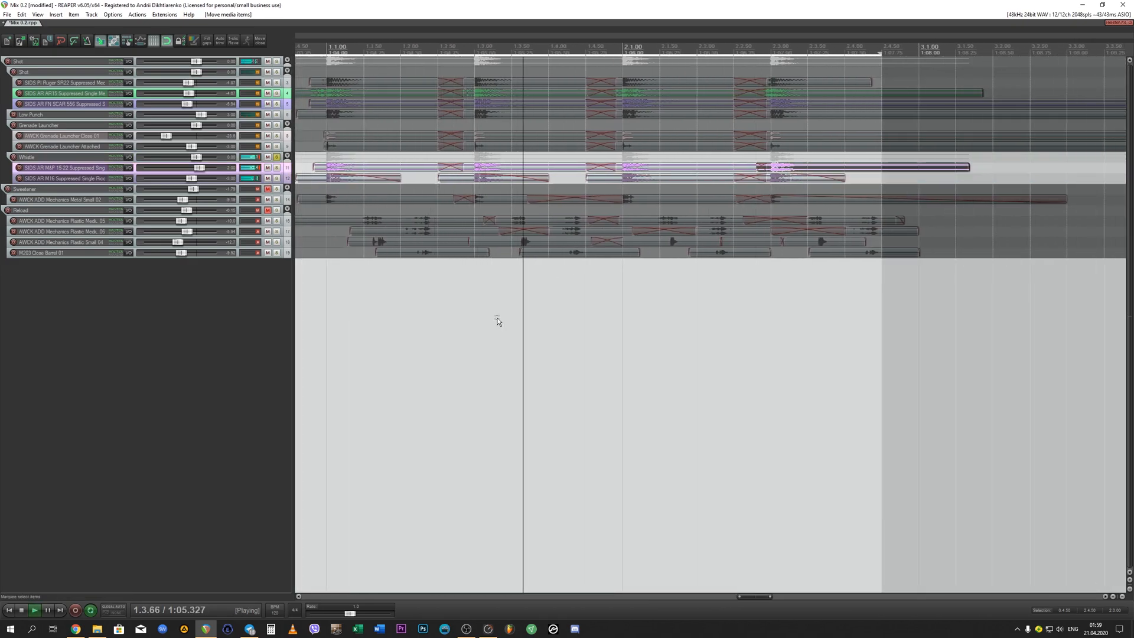
scroll(631, 178, up, 2)
drag(631, 178, 647, 389)
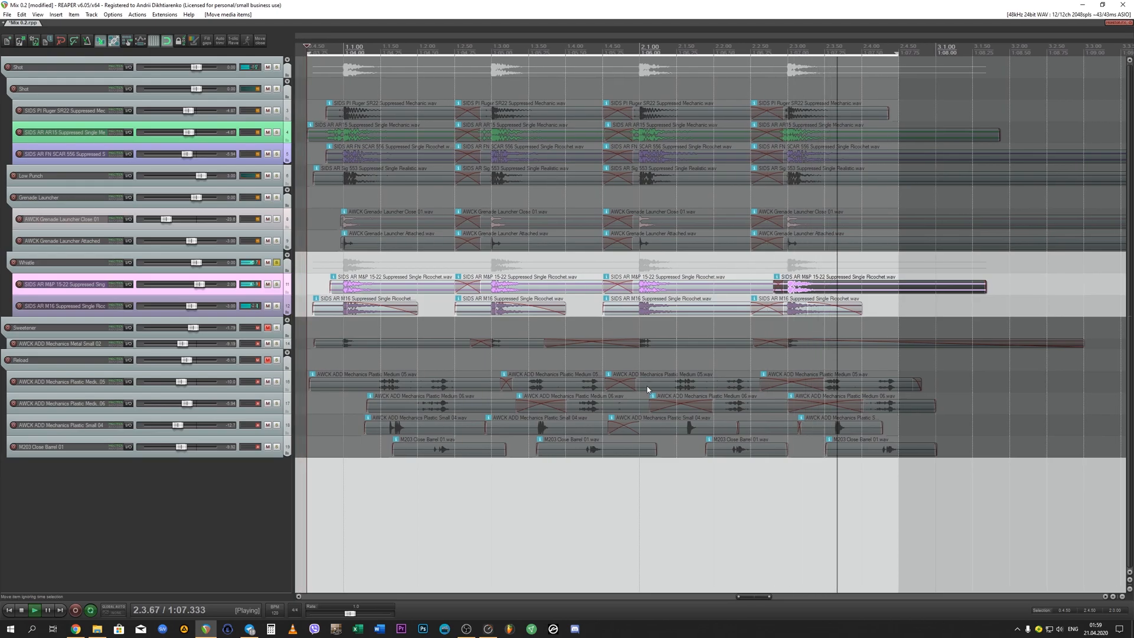
key(space)
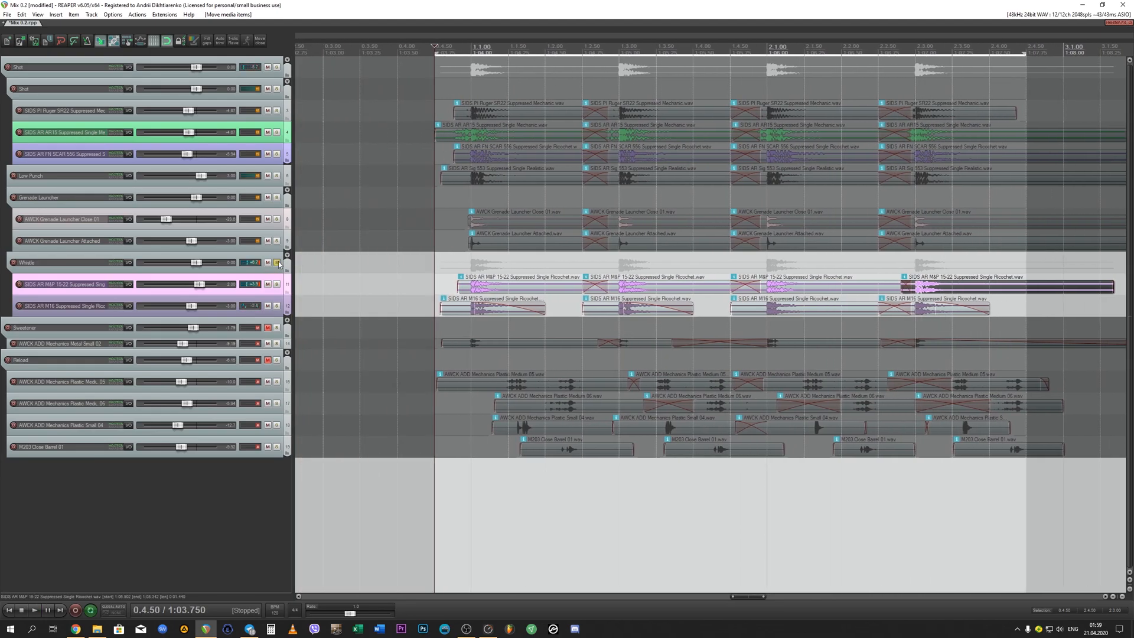
Step: Solo the outer Shot folder exclusively and play all of its layers together, with the Whistle folder selected
drag(277, 240, 277, 91)
ctrl+alt+click(276, 67)
key(space)
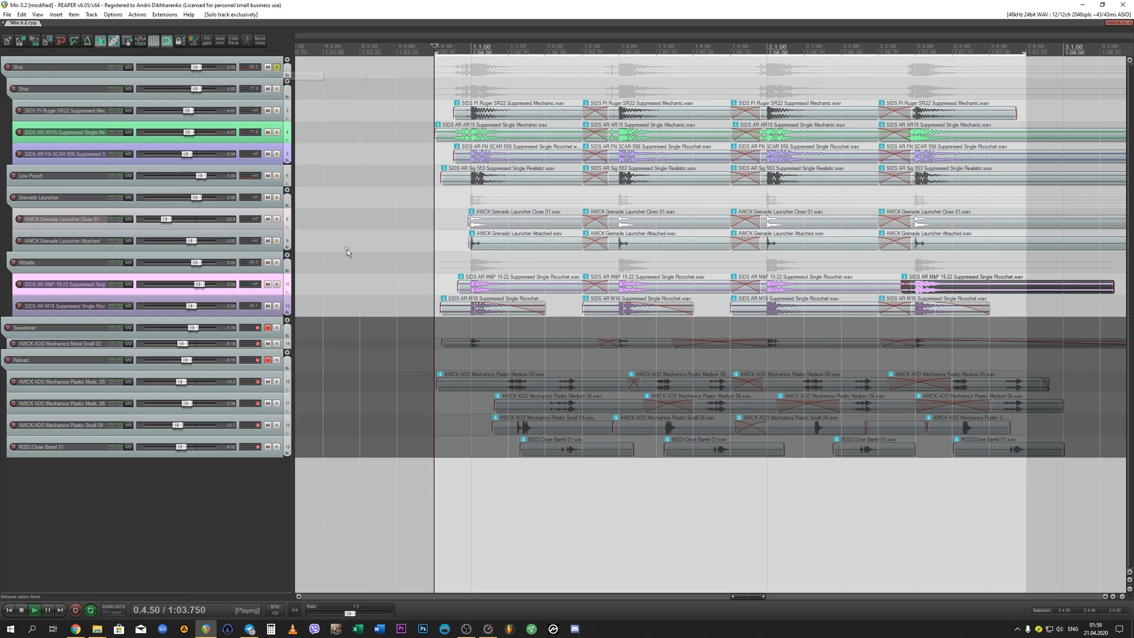
click(84, 260)
key(space)
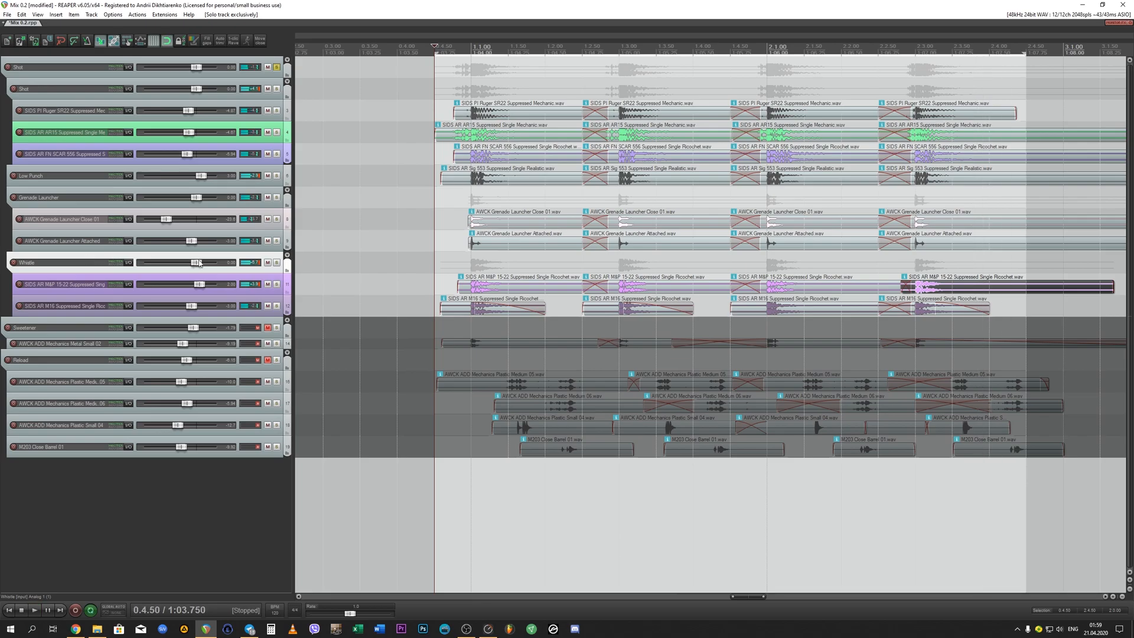
Step: Mute the Whistle folder and play the soloed Shot folder without it
click(267, 263)
key(space)
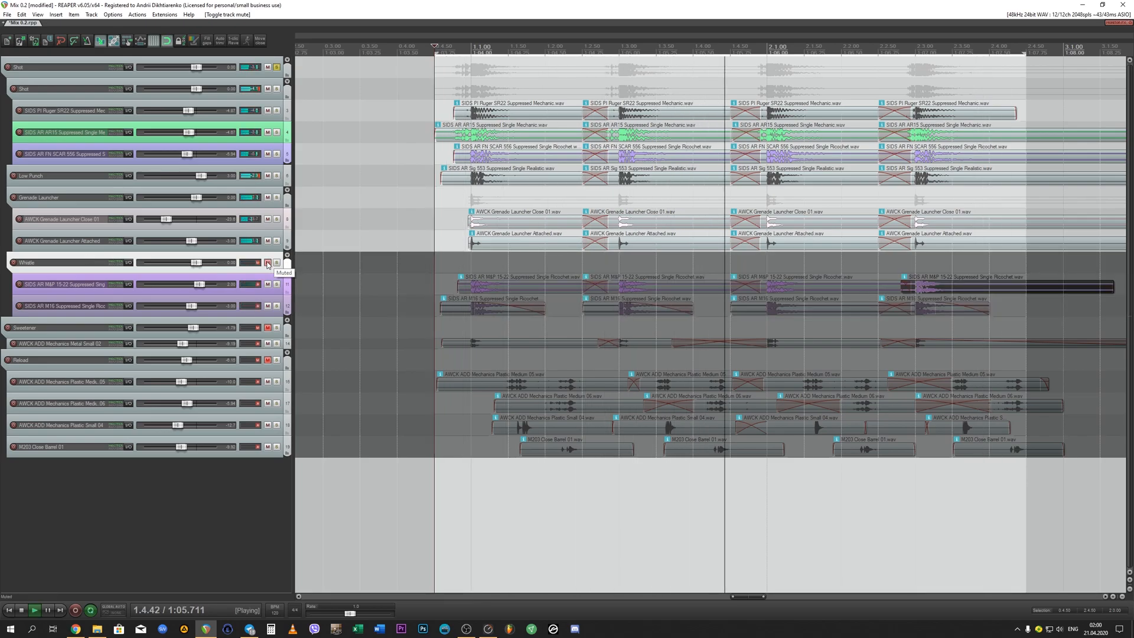
key(space)
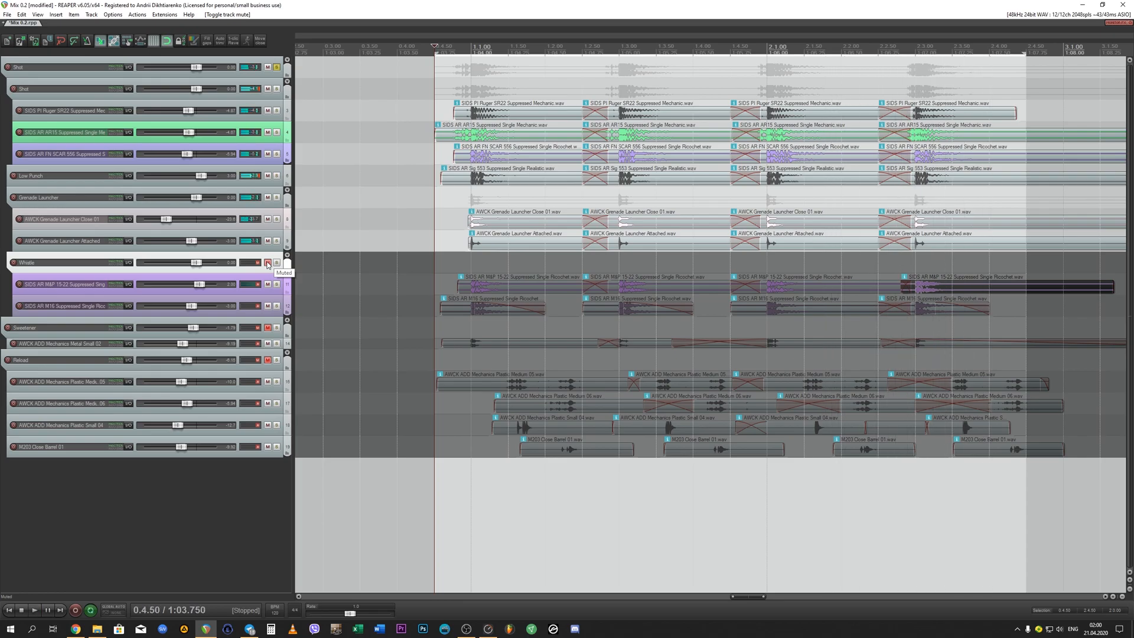
Step: Unmute the Whistle folder, compare the mix by toggling its mute during playback, and save the project with it unmuted
click(267, 262)
key(space)
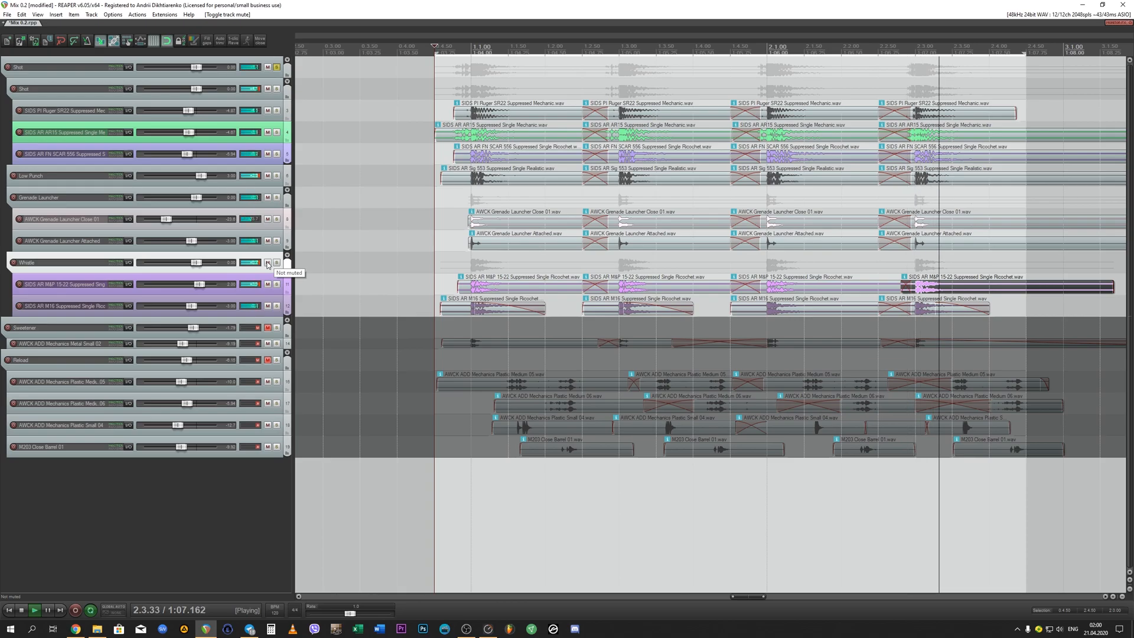
click(267, 263)
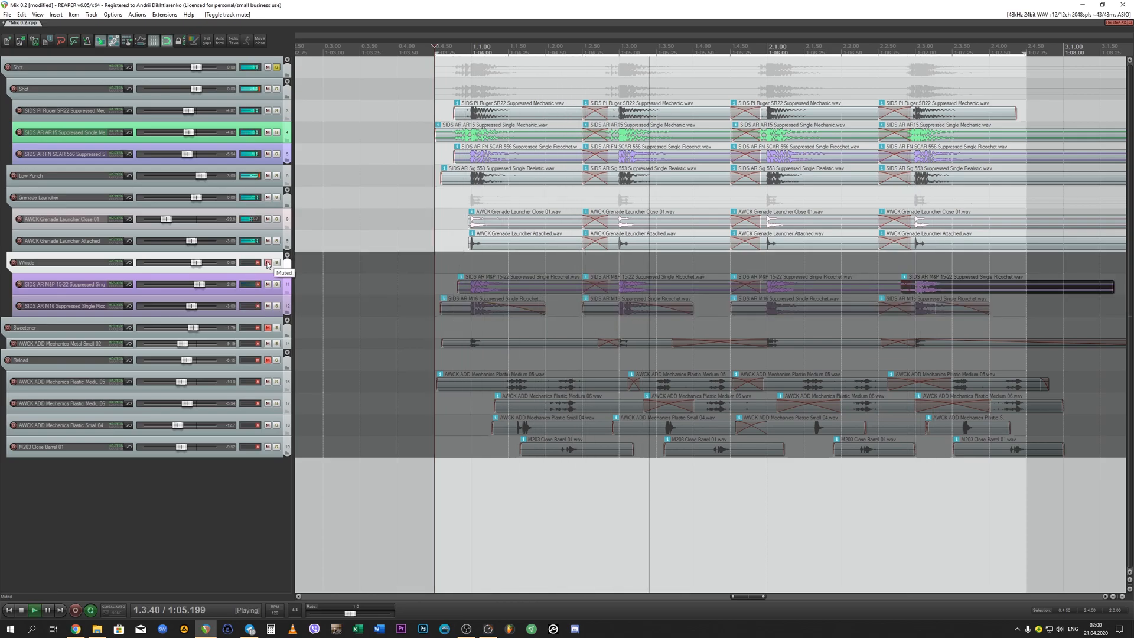
click(267, 263)
key(space)
key(ctrl+s)
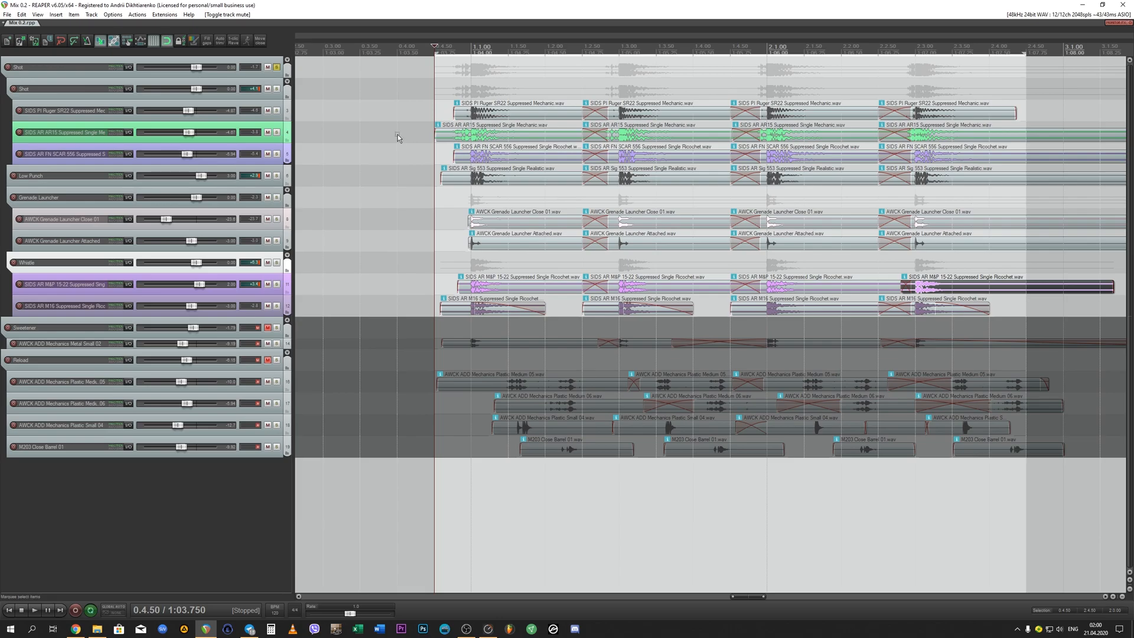
Step: Mute the Whistle folder again and play the remaining shot layers
click(51, 251)
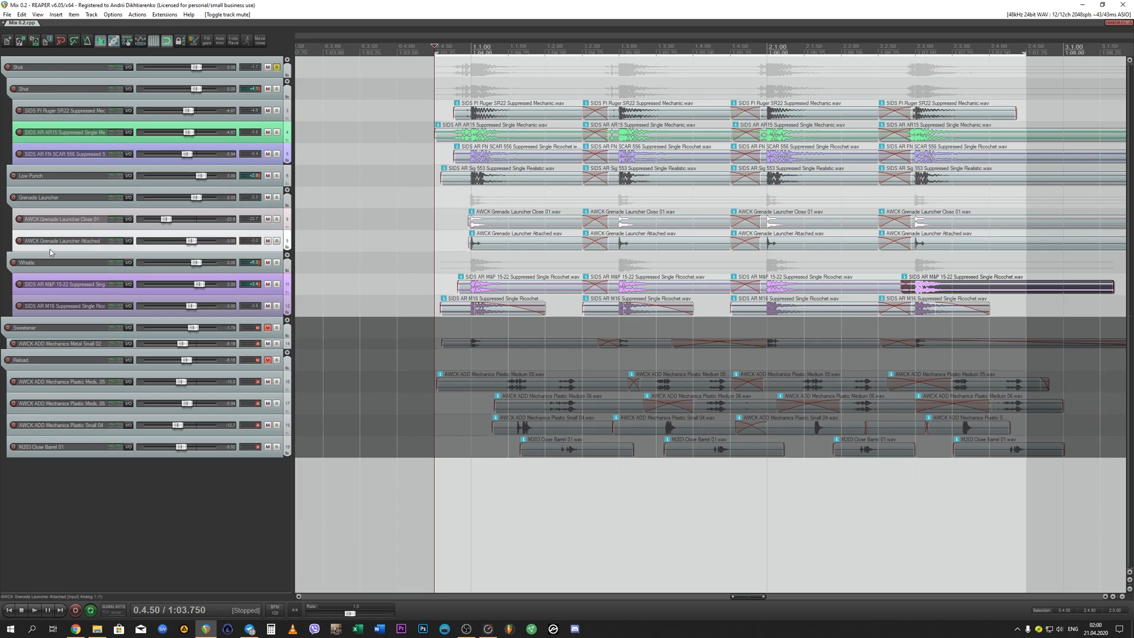
click(267, 263)
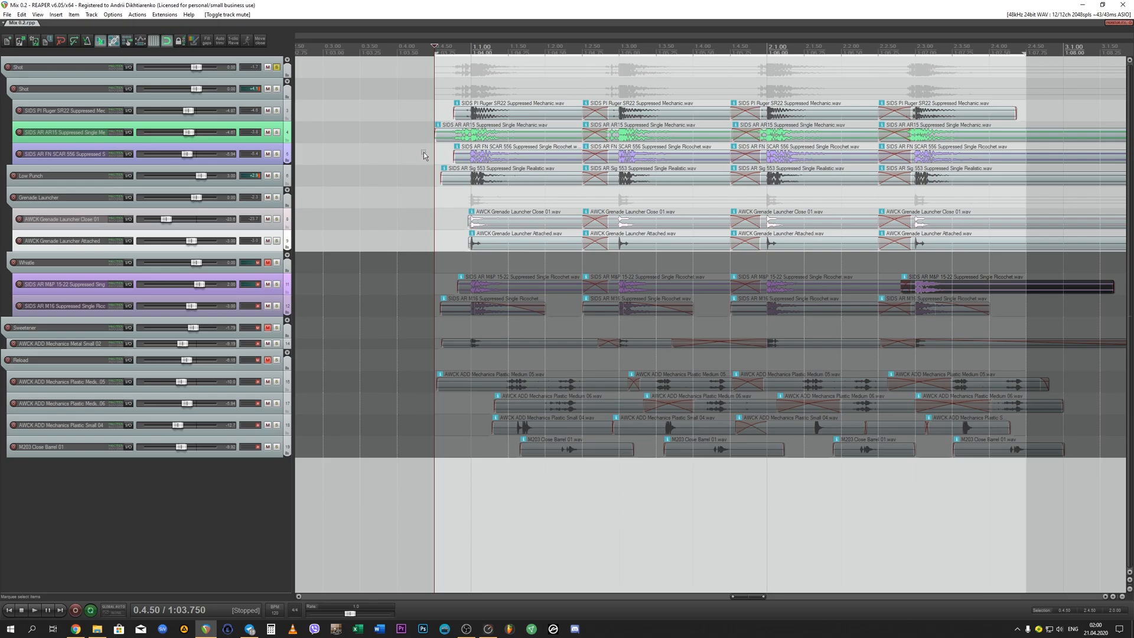
key(space)
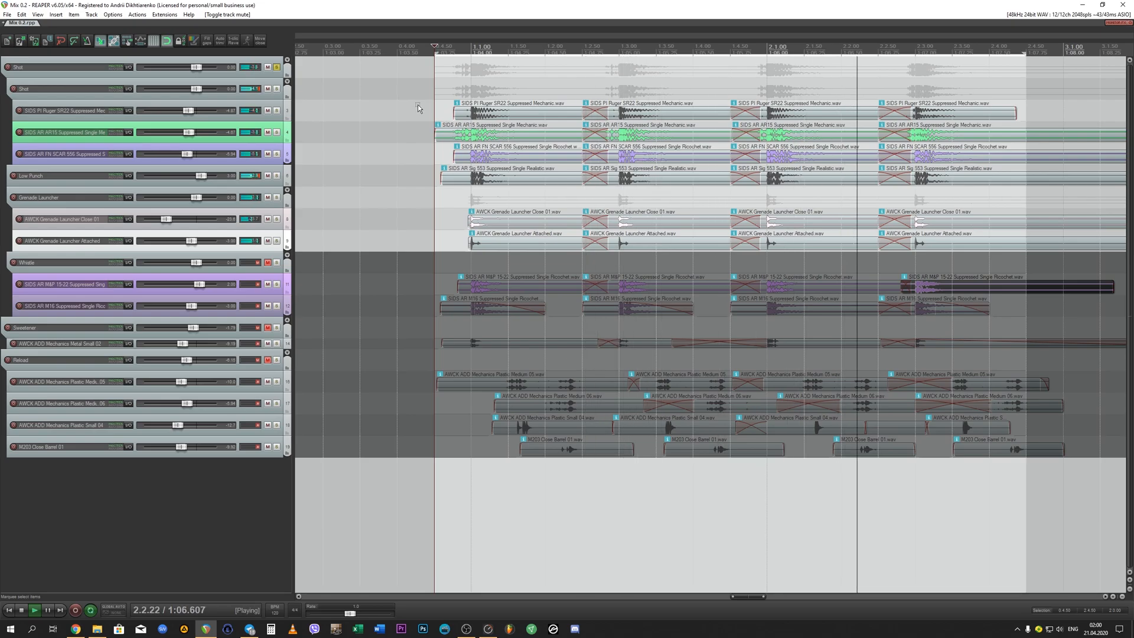
key(space)
Step: Mute the Grenade Launcher folder as well and play only the inner Shot folder and Low Punch layers
click(192, 205)
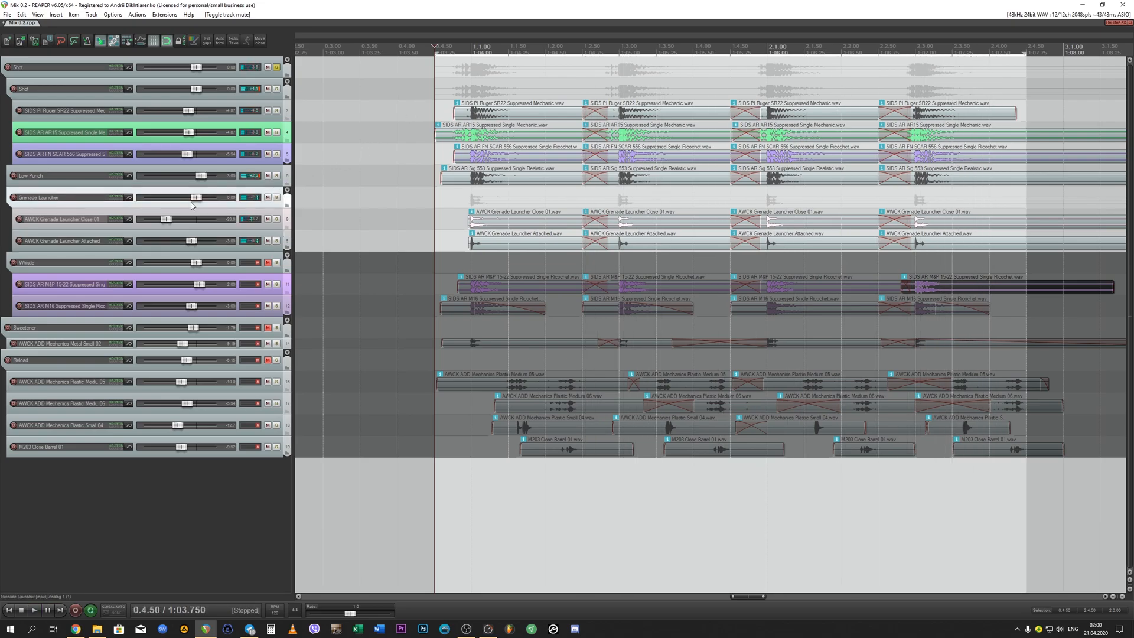
click(268, 198)
key(space)
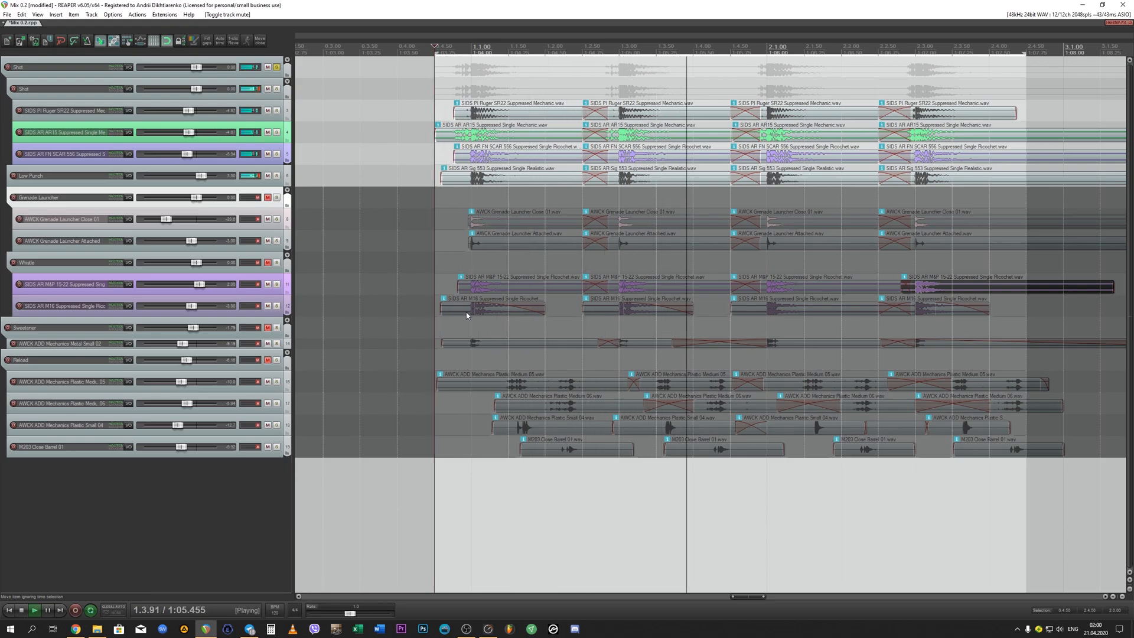
key(space)
Step: Unmute the Grenade Launcher and Whistle folders and play the full shot from 1:03.500
click(268, 198)
click(407, 50)
key(space)
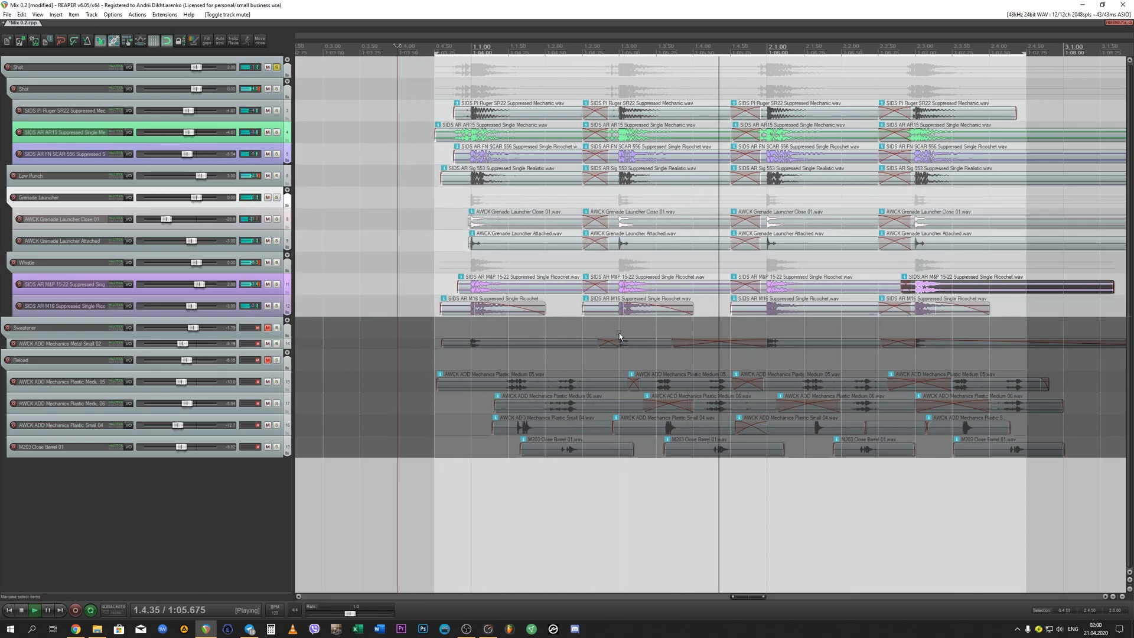
key(space)
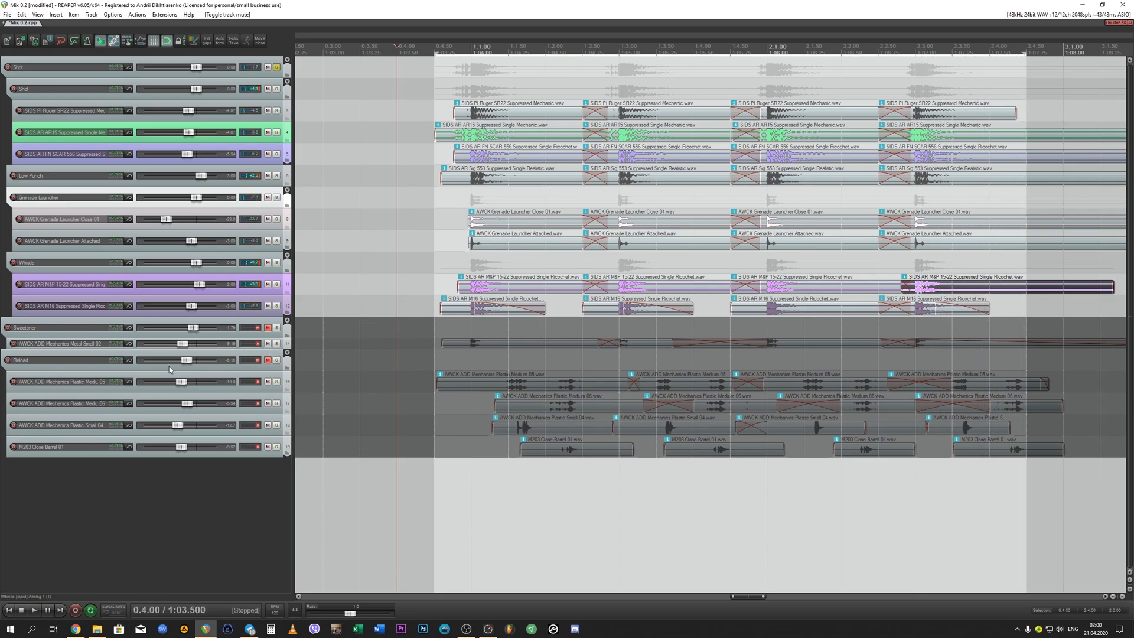
Step: Unmute the Sweetener folder, clear the solo from all tracks and play the shot with the sweetener layer
click(272, 323)
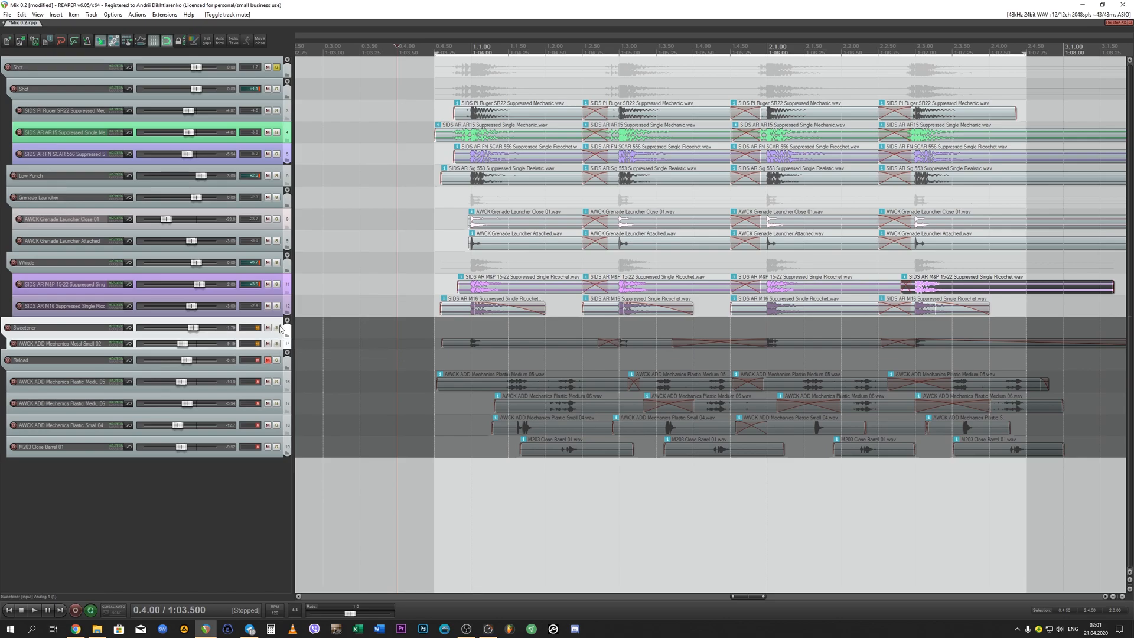
ctrl+click(279, 326)
key(space)
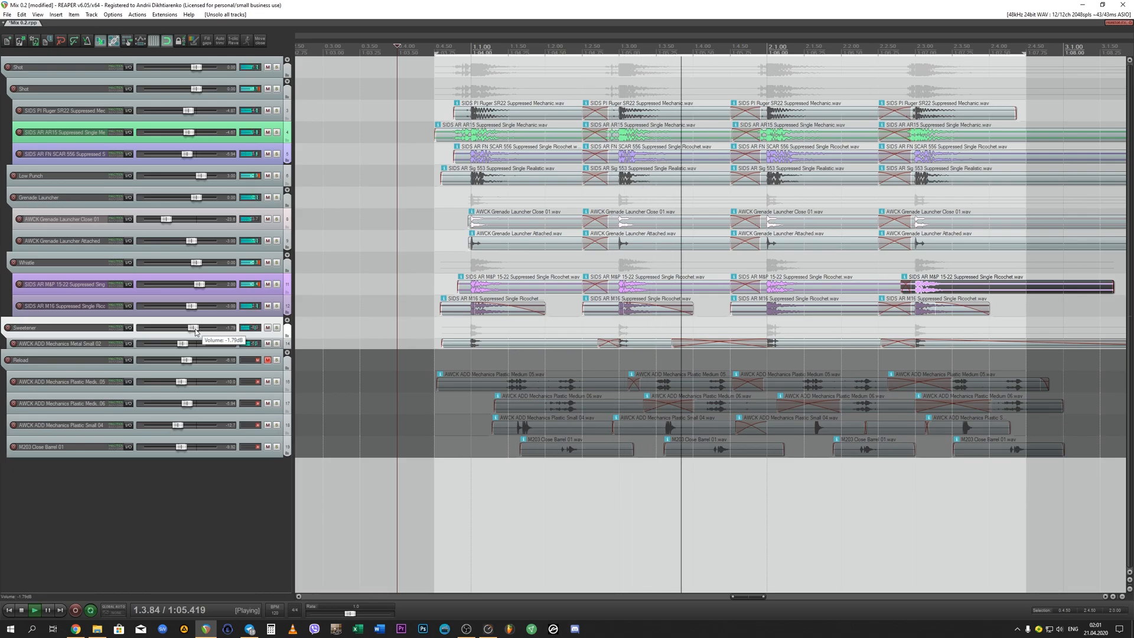
Step: Lower the Sweetener folder's volume slightly, stop playback and save the project
drag(193, 328, 192, 329)
key(space)
key(ctrl+s)
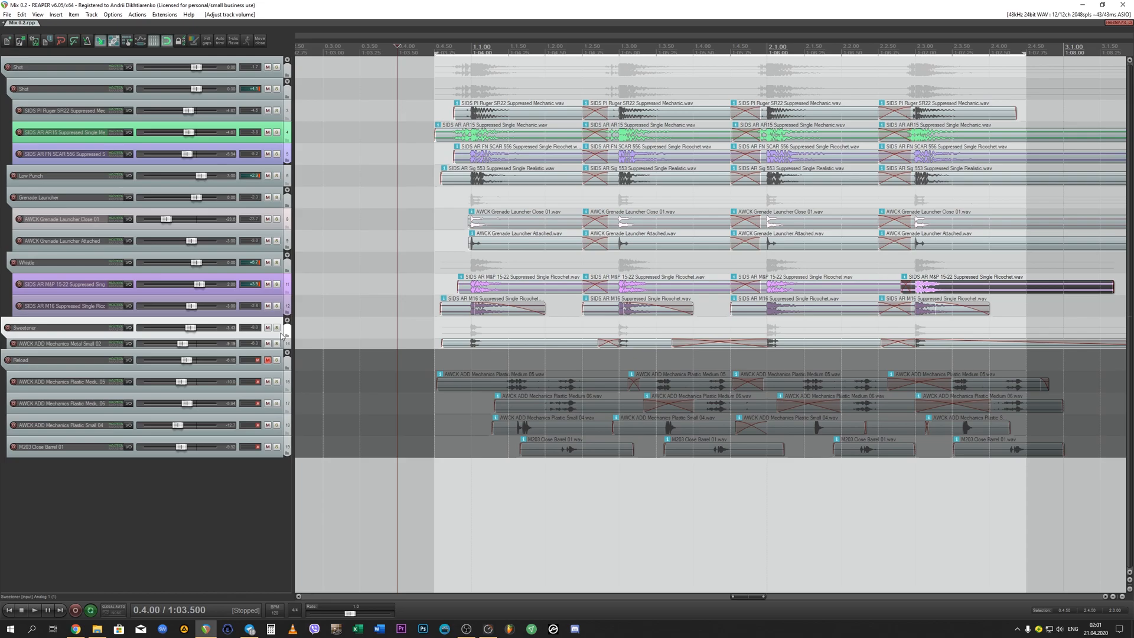
Step: Mute the Sweetener folder, unmute the Reload folder and save the project
click(50, 315)
key(space)
key(space)
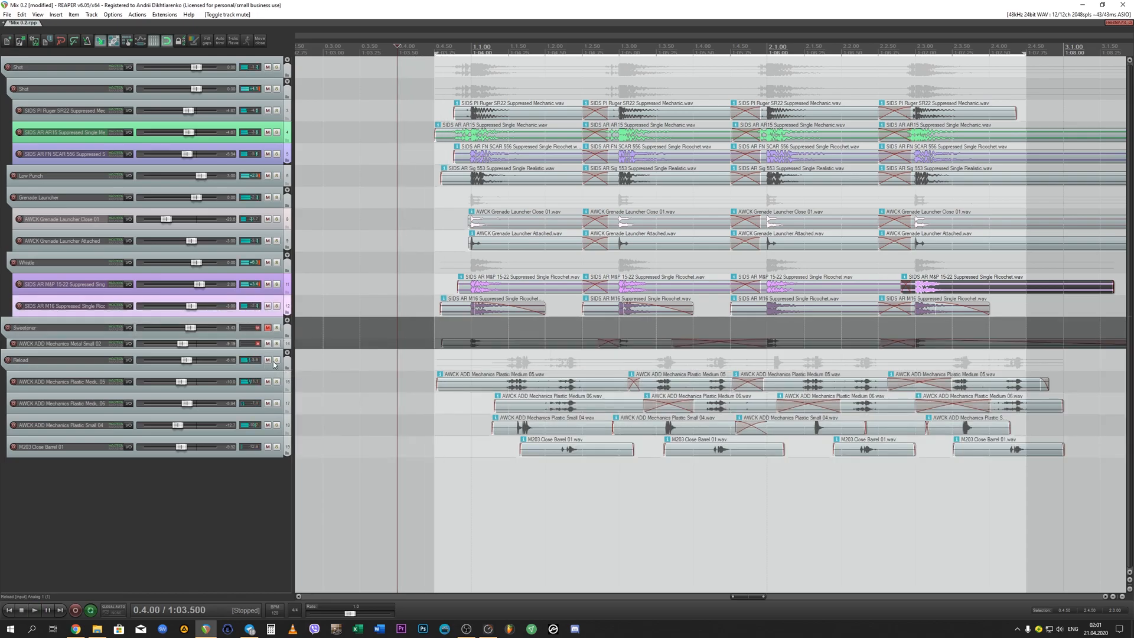
key(ctrl+s)
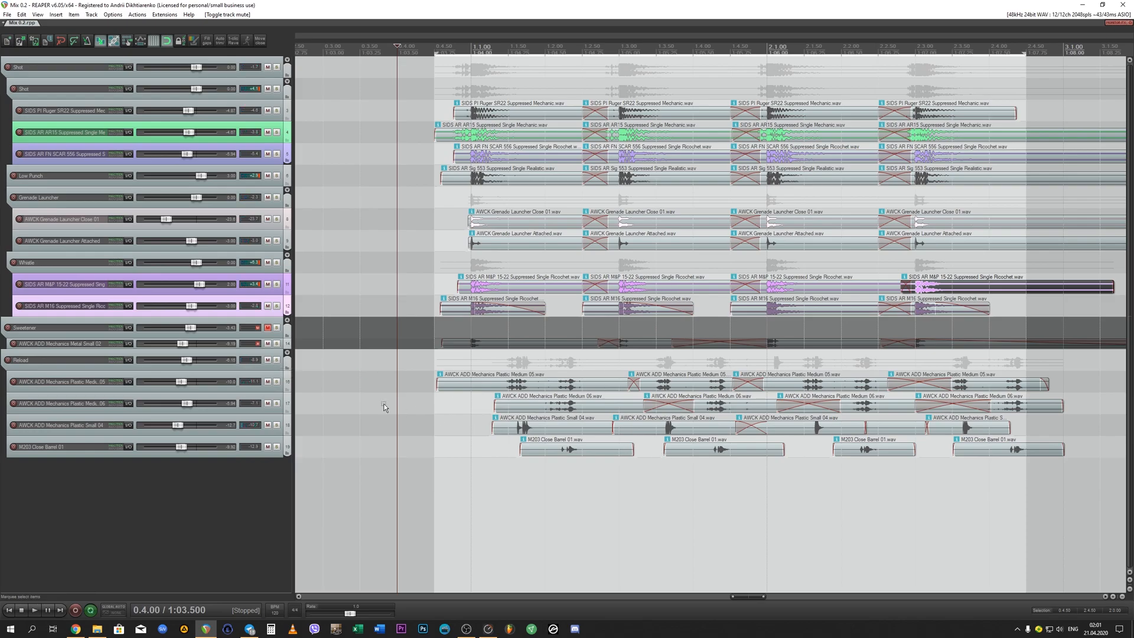
Step: Select the Reload folder and play the shot together with the reload layers from 1:03.500
click(69, 366)
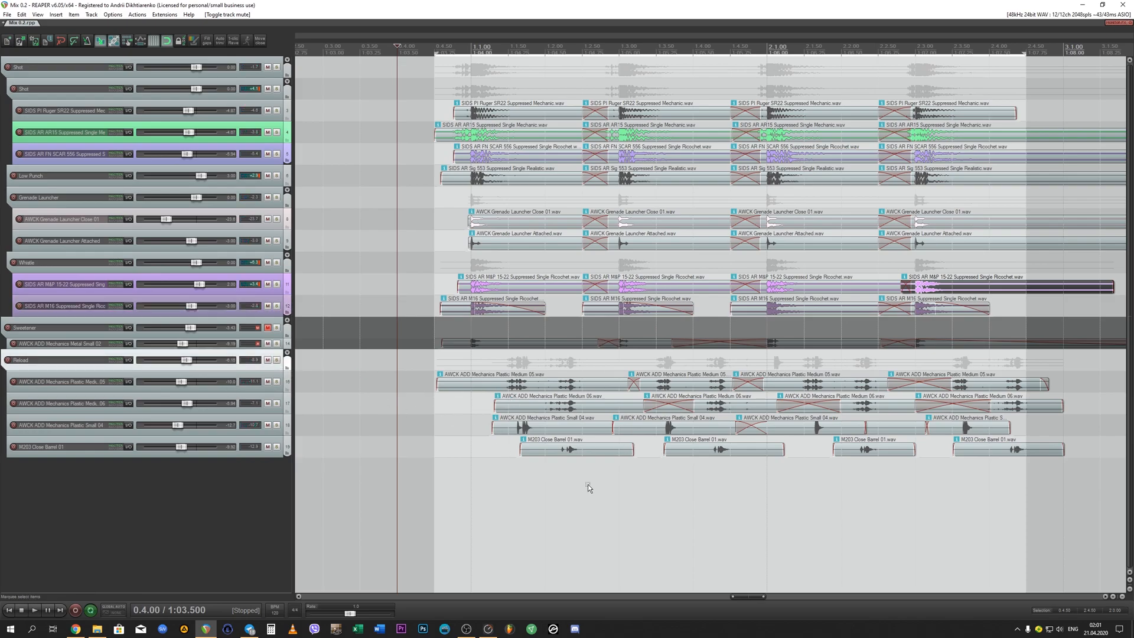
key(space)
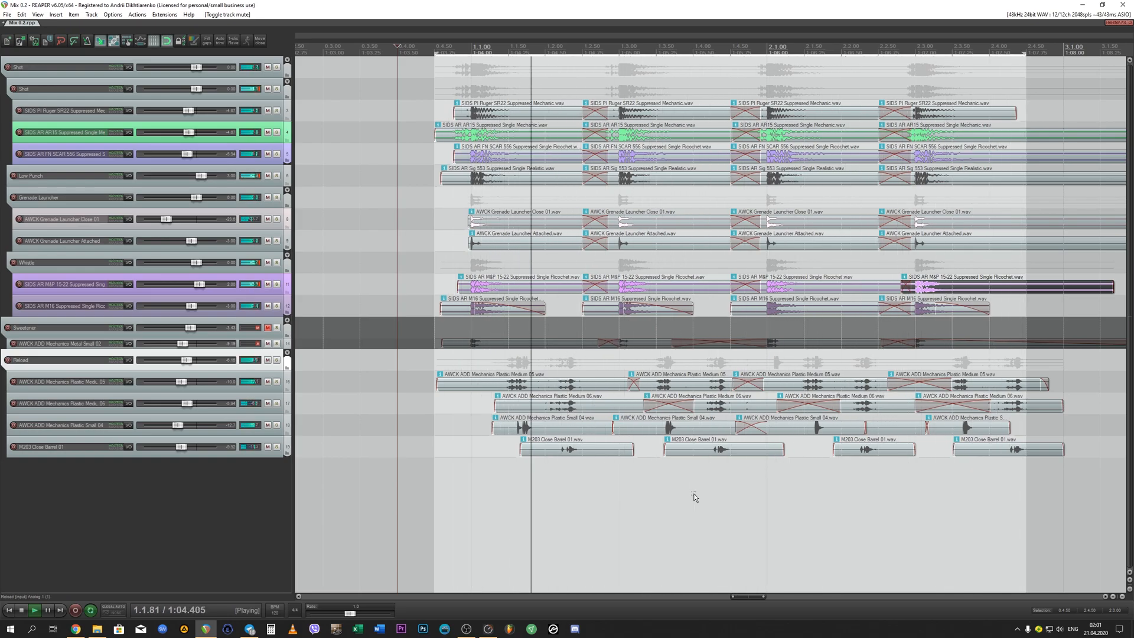
key(space)
Step: Solo the AWCK ADD Mechanics Plastic Medium 05 track in the mixer and play it alone from 1:03.750
click(289, 382)
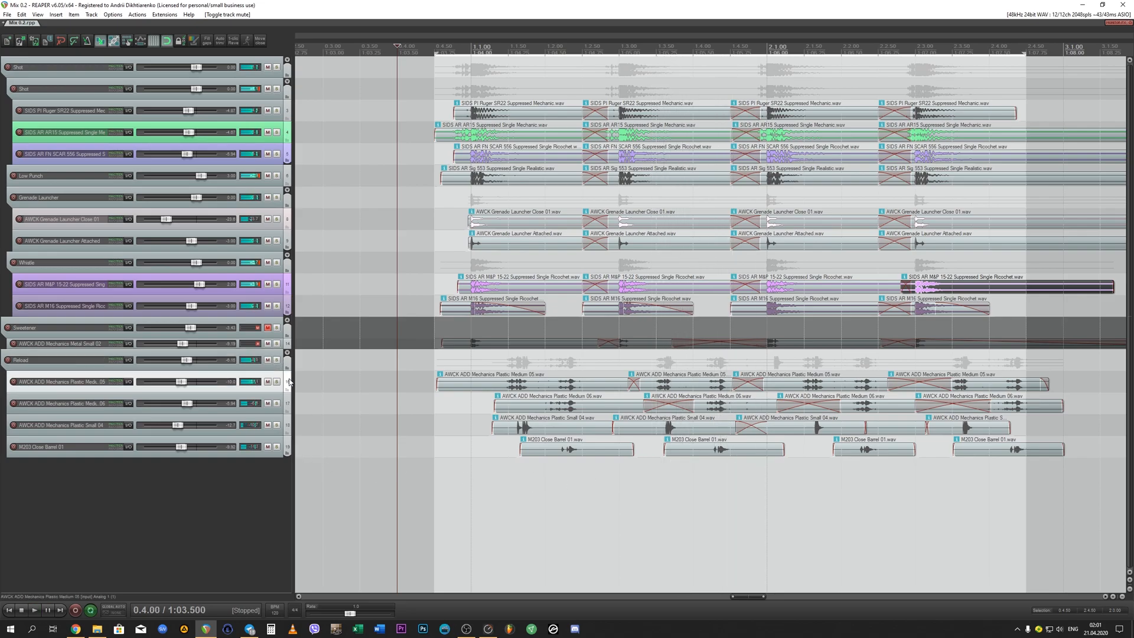
key(ctrl+m)
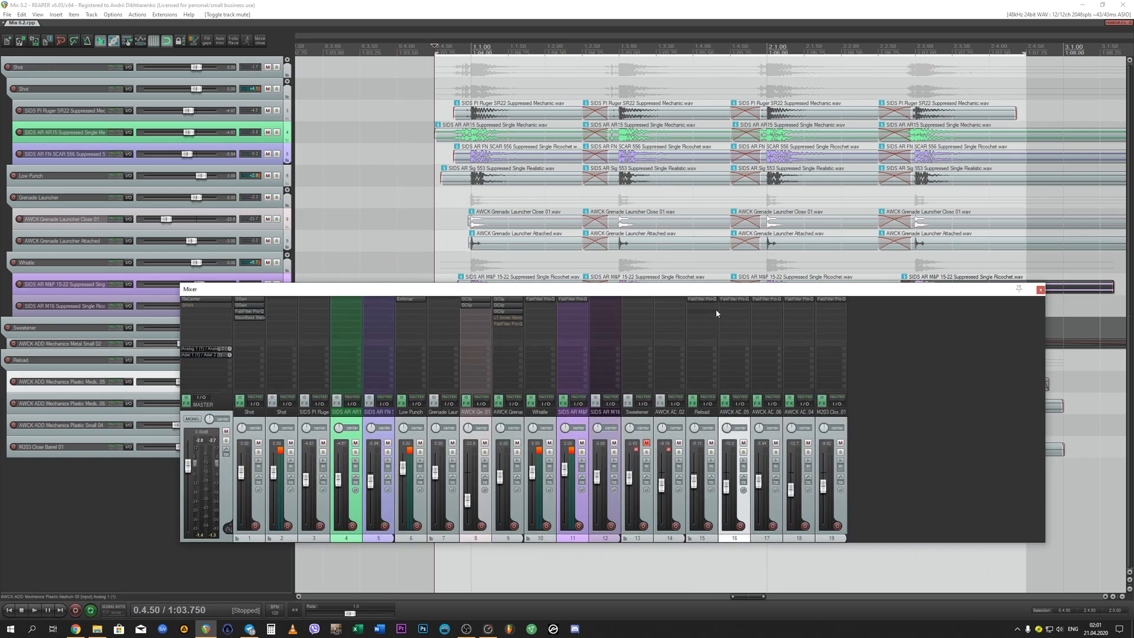
click(746, 300)
click(746, 300)
click(743, 452)
key(ctrl+m)
key(space)
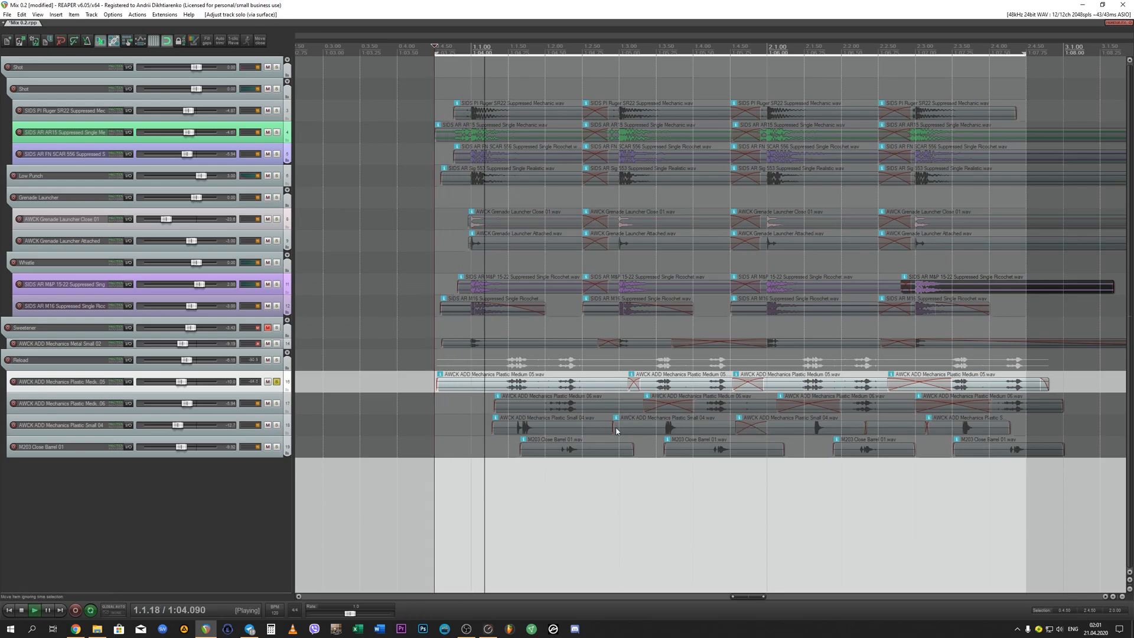
key(space)
Step: Solo only the AWCK ADD Mechanics Plastic Medium 06 track and play it
click(277, 404)
key(space)
key(space)
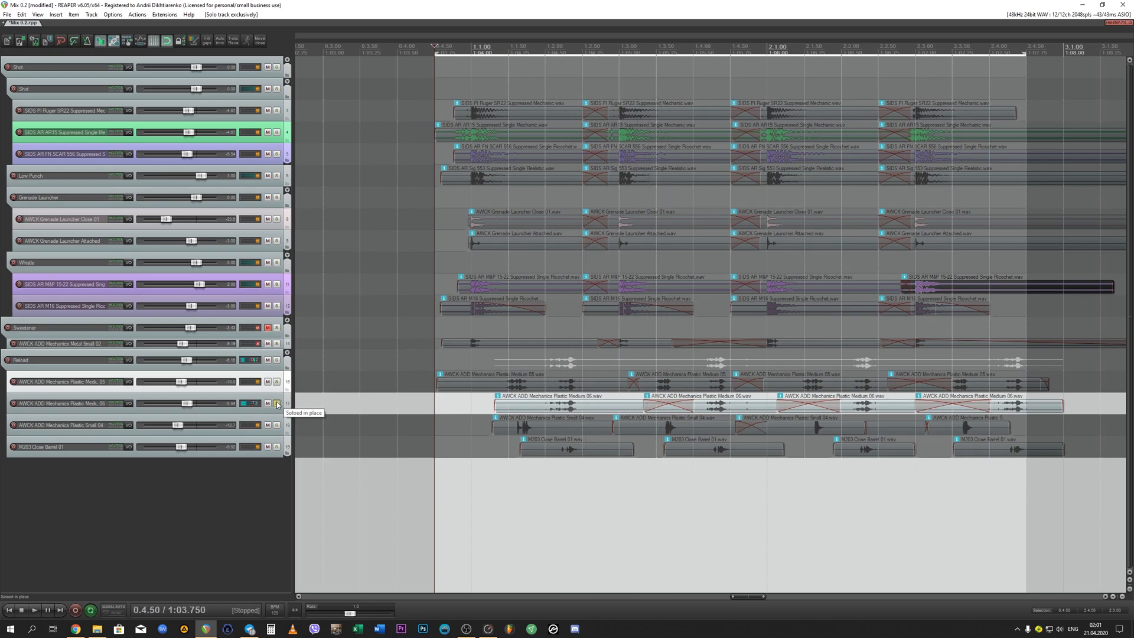
click(550, 386)
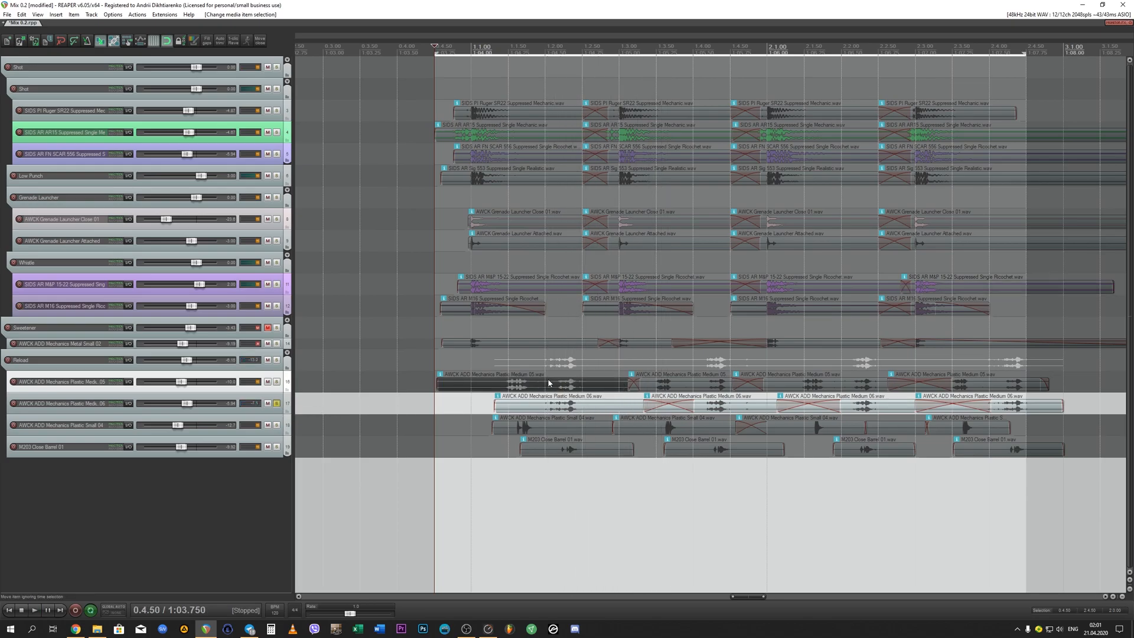
key(space)
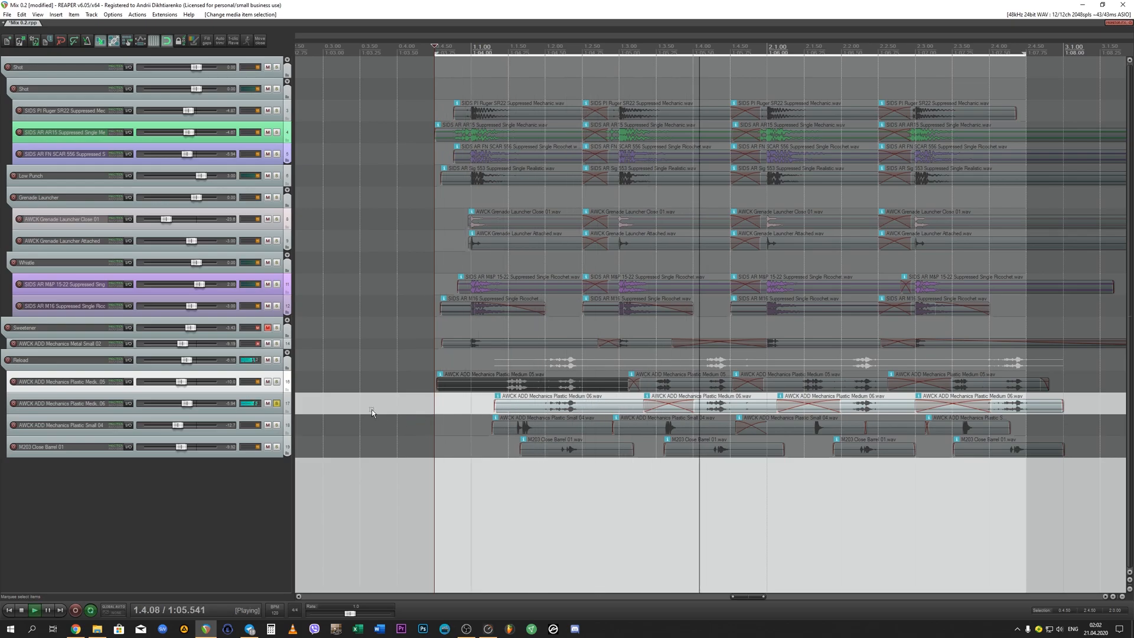
key(space)
Step: Solo only the AWCK ADD Mechanics Plastic Small 04 track and play it
ctrl+alt+click(276, 425)
click(286, 422)
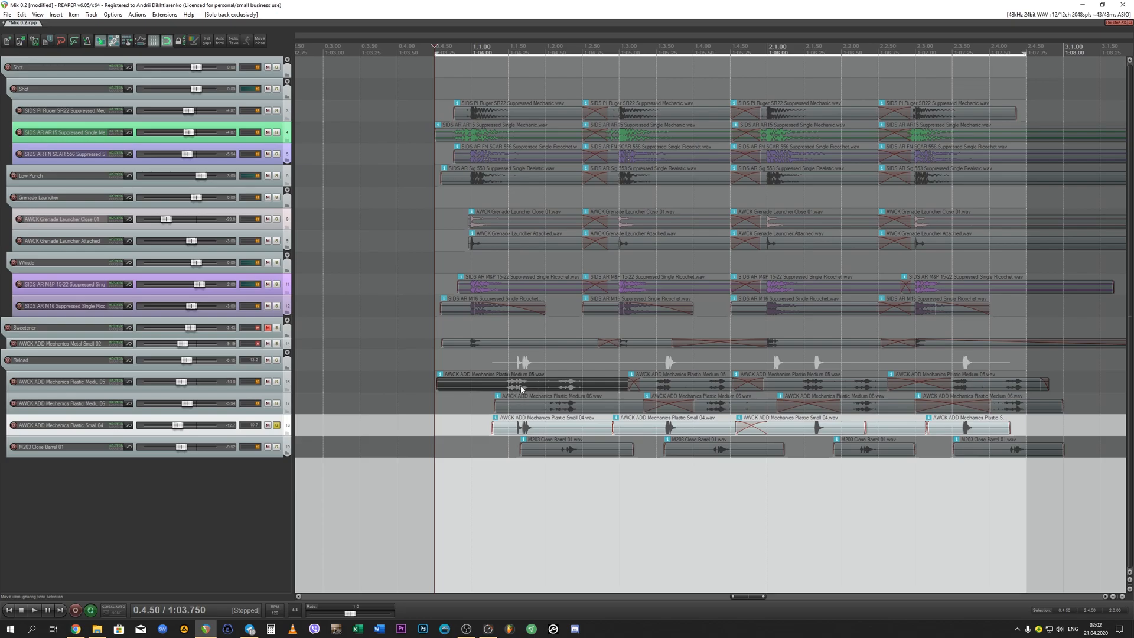
key(space)
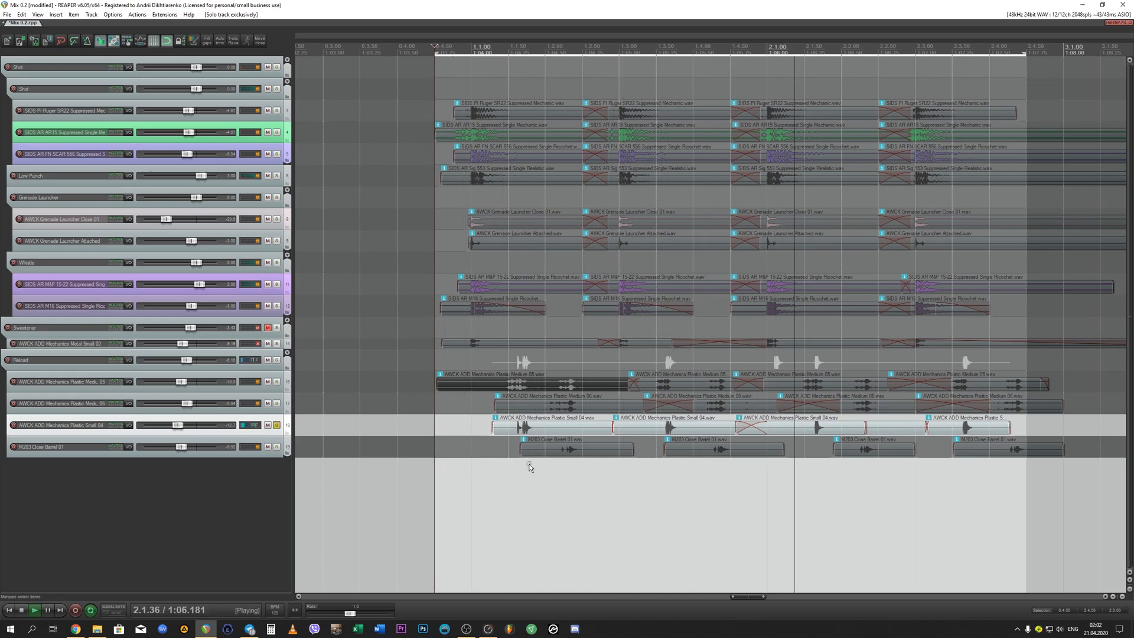
key(space)
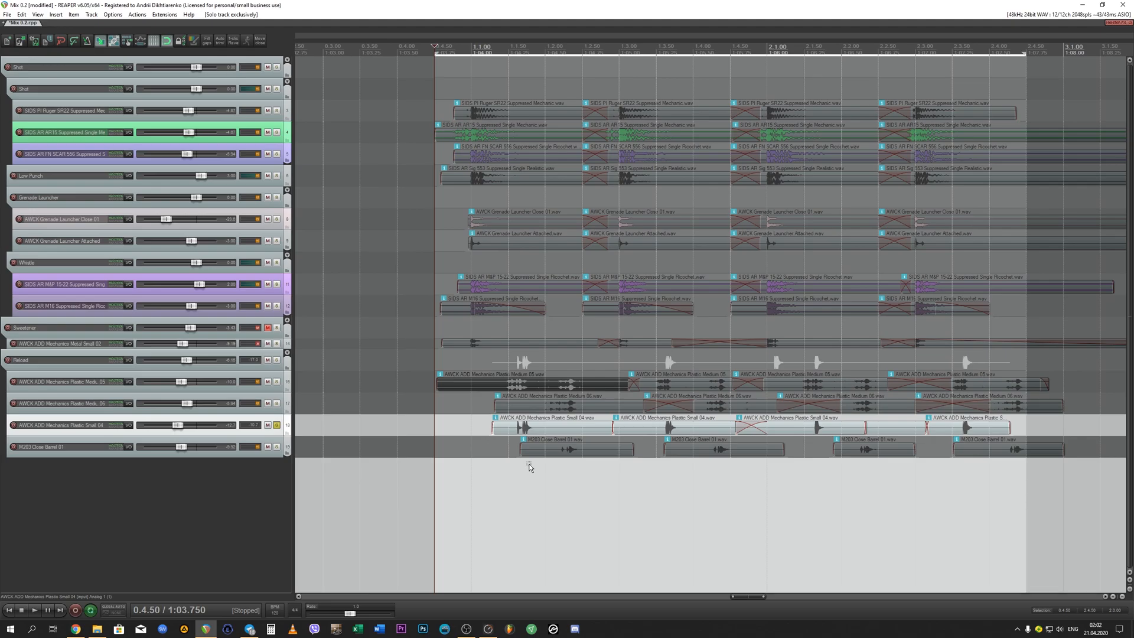
Step: Solo only the M203 Close Barrel 01 track, play it and clear the solo
click(284, 443)
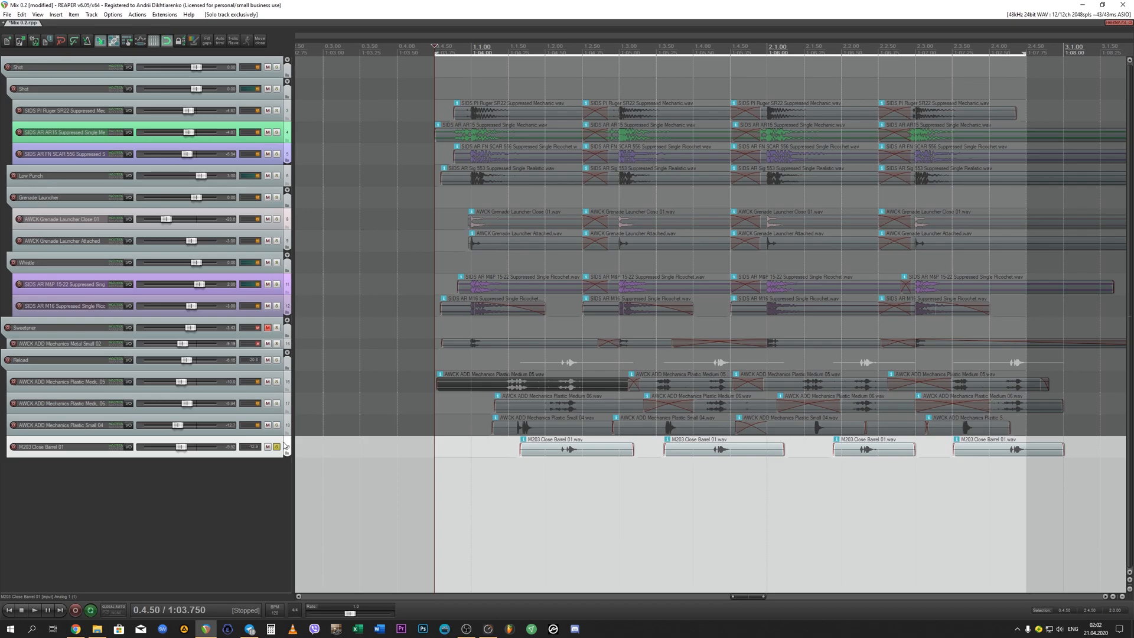
click(284, 445)
key(space)
click(284, 446)
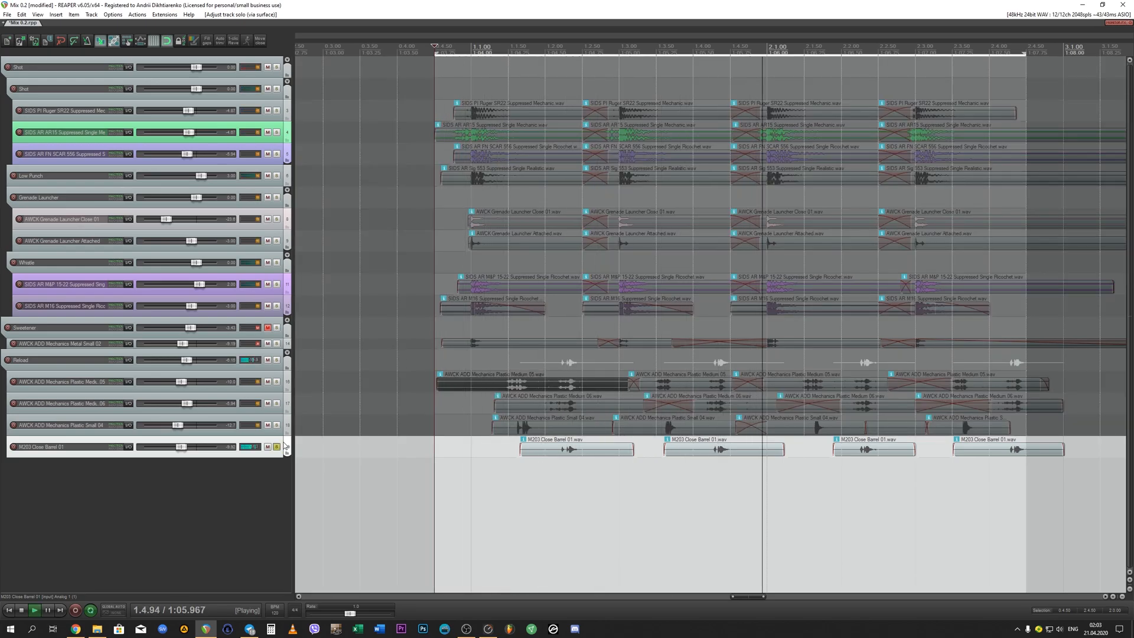
click(284, 446)
key(space)
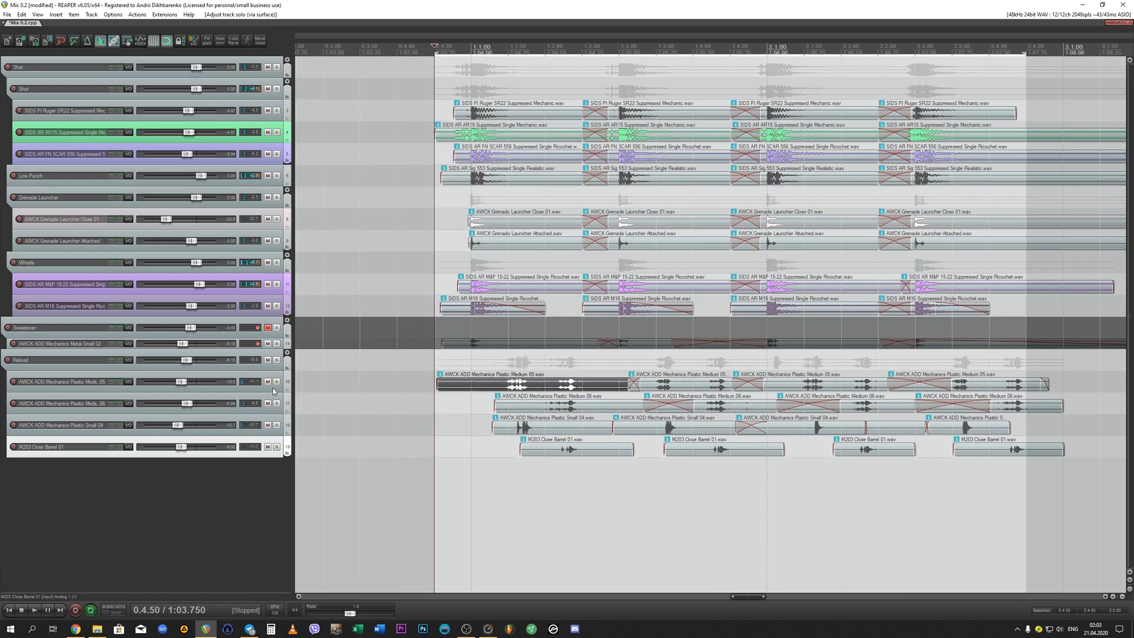
Step: Solo the Reload folder with its Plastic Medium 05 track and play that layer
click(276, 382)
click(530, 385)
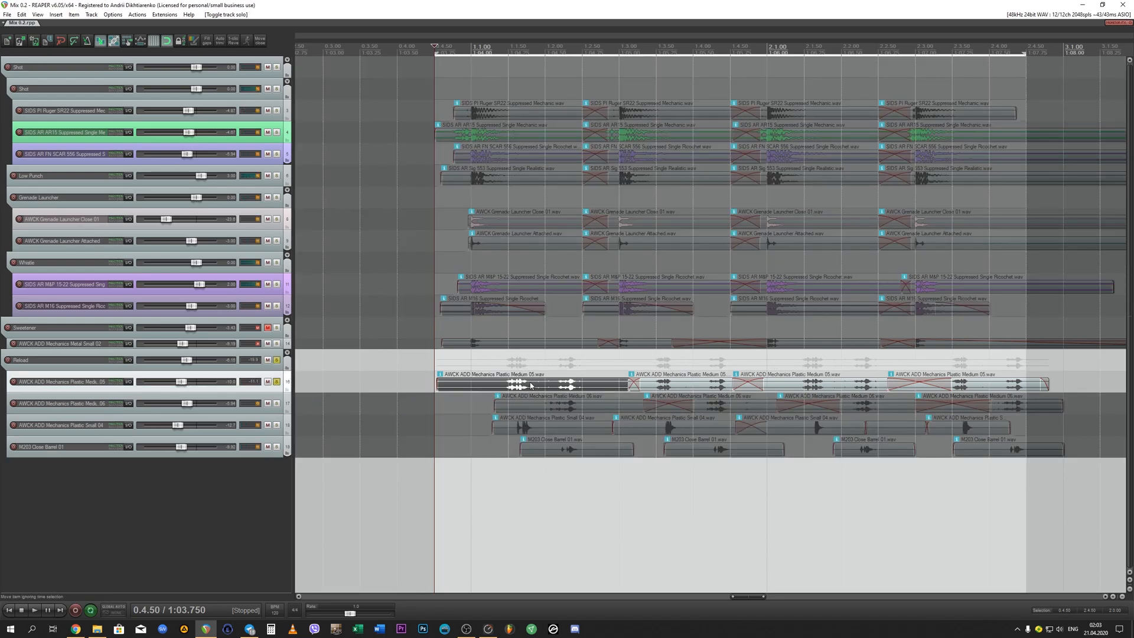
key(space)
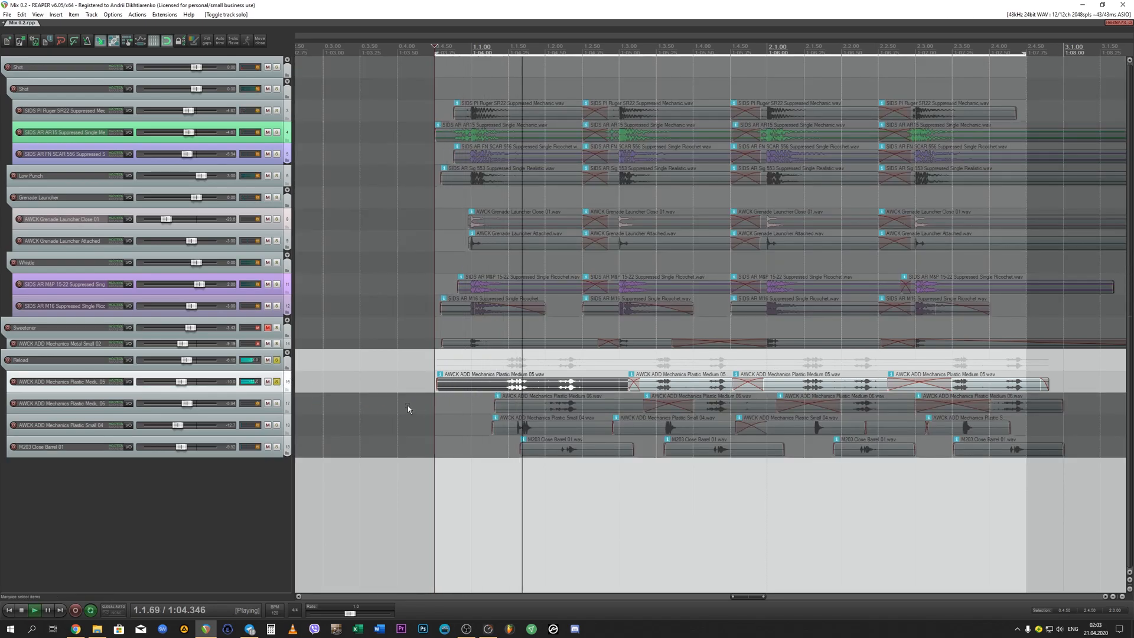
Step: Add the Plastic Medium 06 track to the solo and play both reload layers together
click(285, 403)
key(space)
key(space)
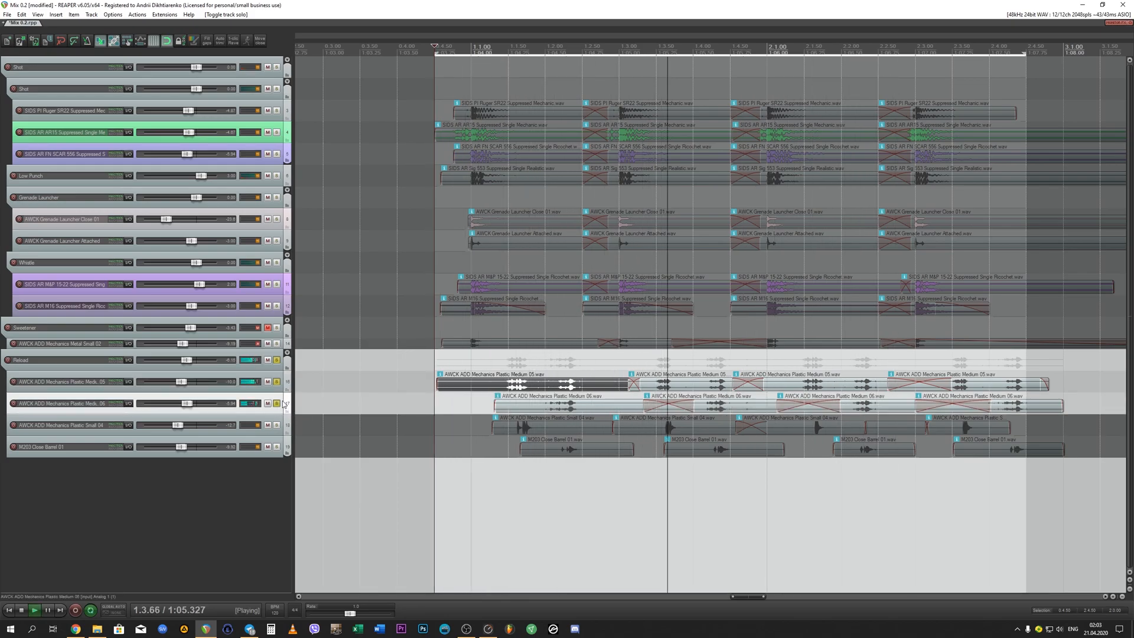
key(space)
Step: Add the Plastic Small 04 track to the soloed reload layers and play them
click(277, 425)
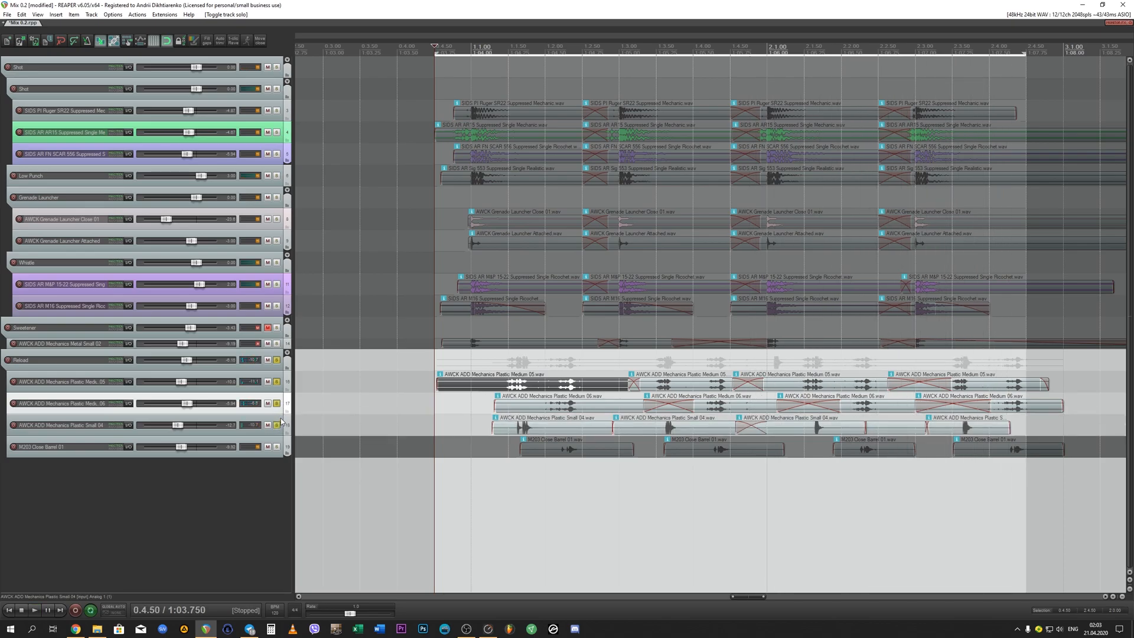
key(space)
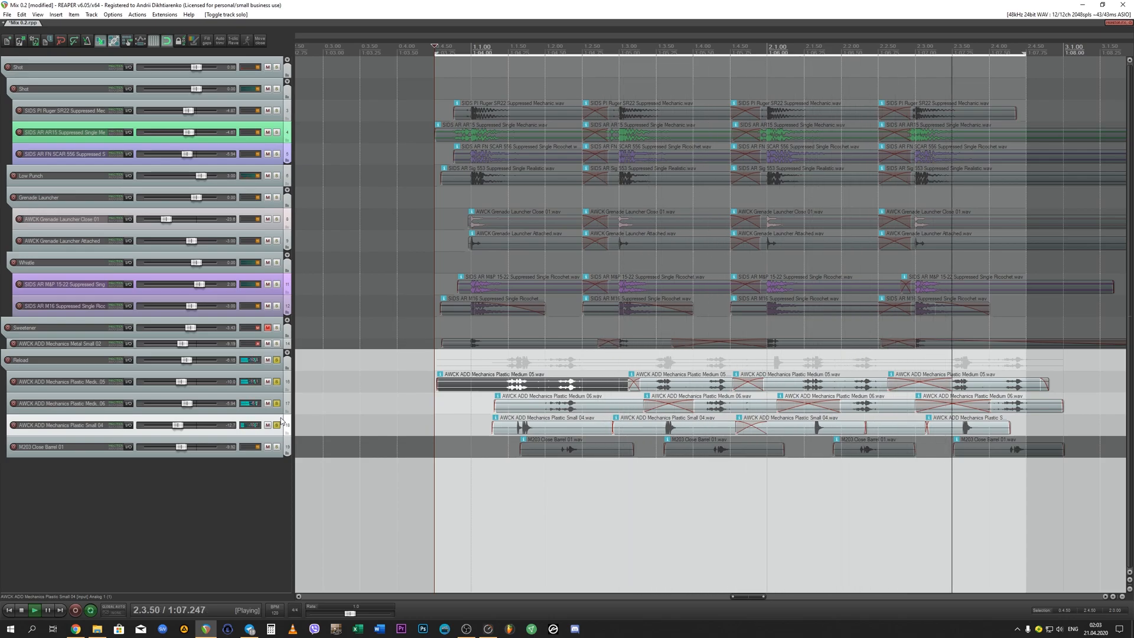
key(space)
Step: Add the M203 Close Barrel 01 track to the solo and play the complete Reload group
click(277, 447)
click(278, 440)
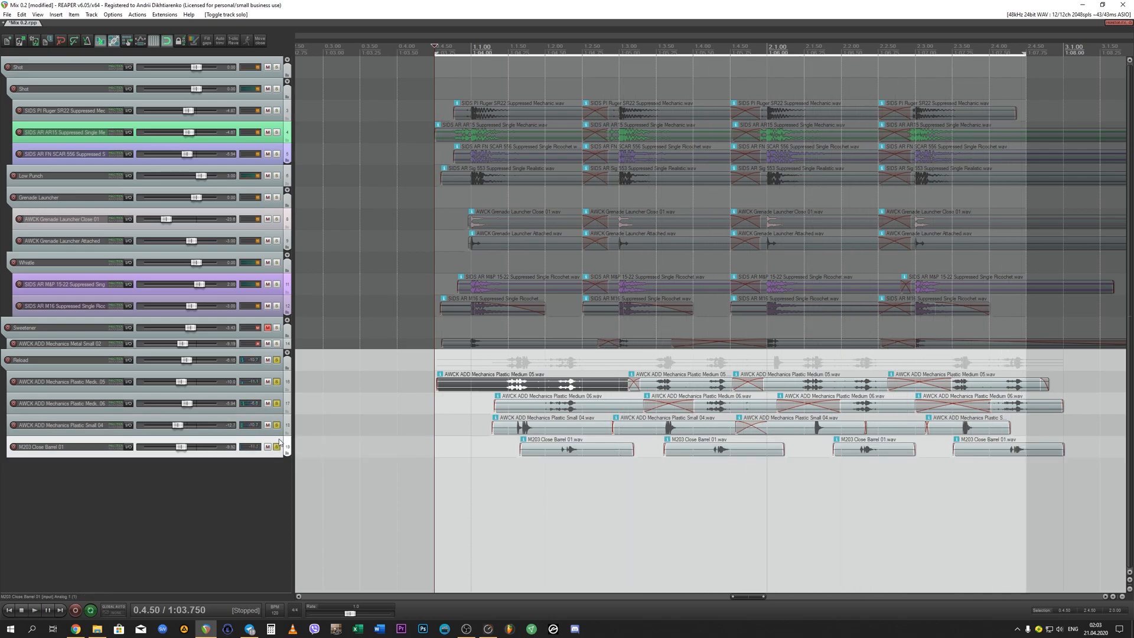
key(space)
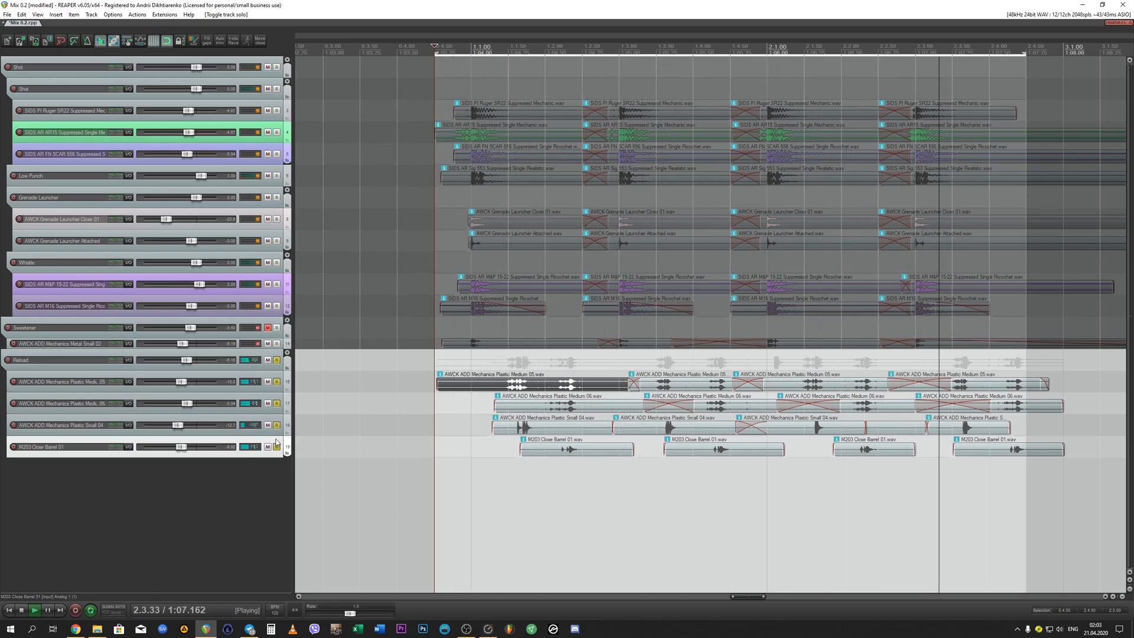
key(space)
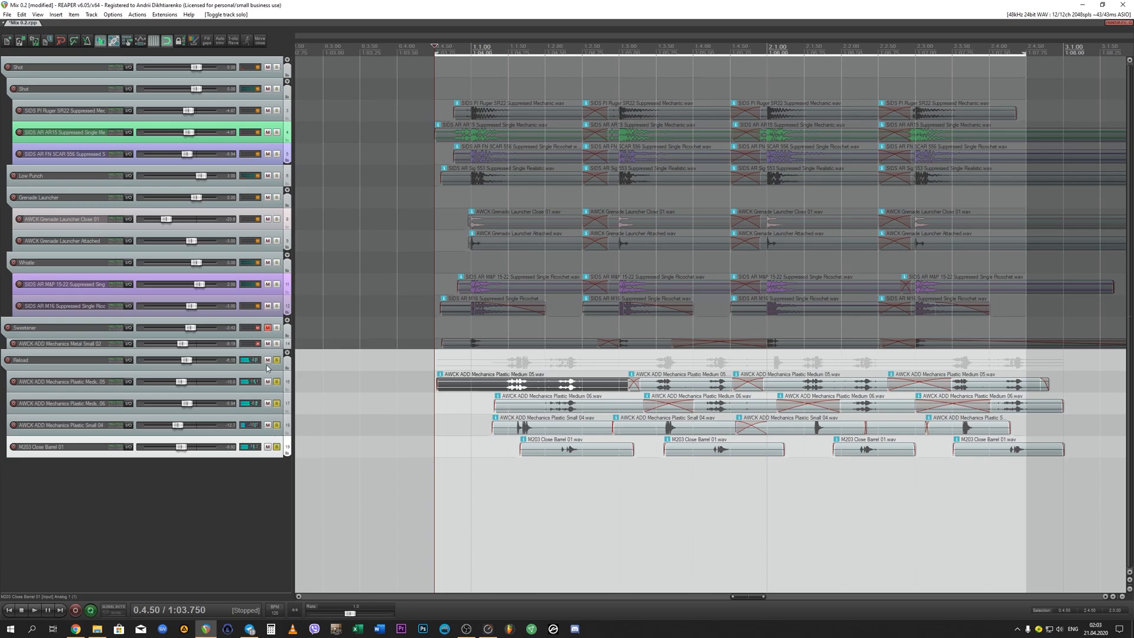
Step: Clear the solo from all tracks and play the shot with the full reload layer
click(276, 362)
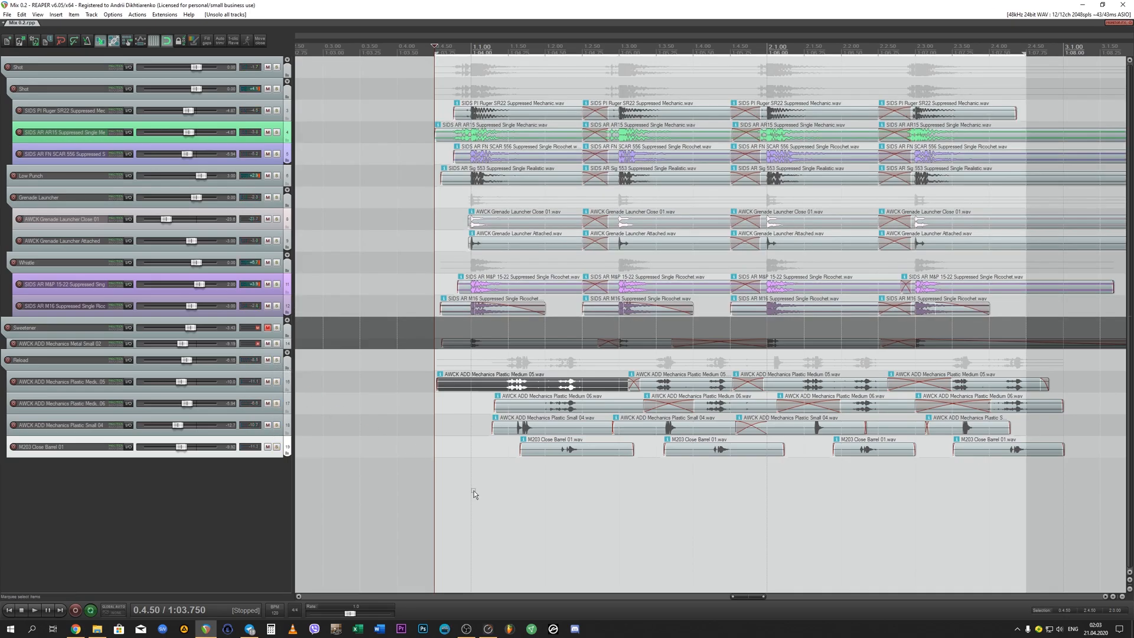
key(space)
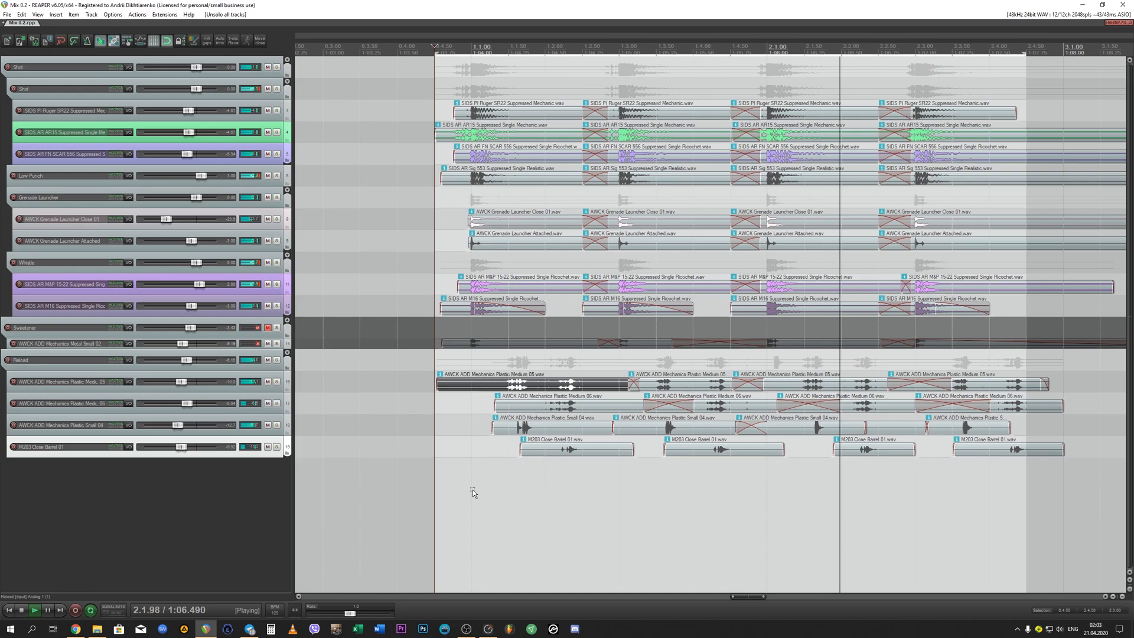
key(space)
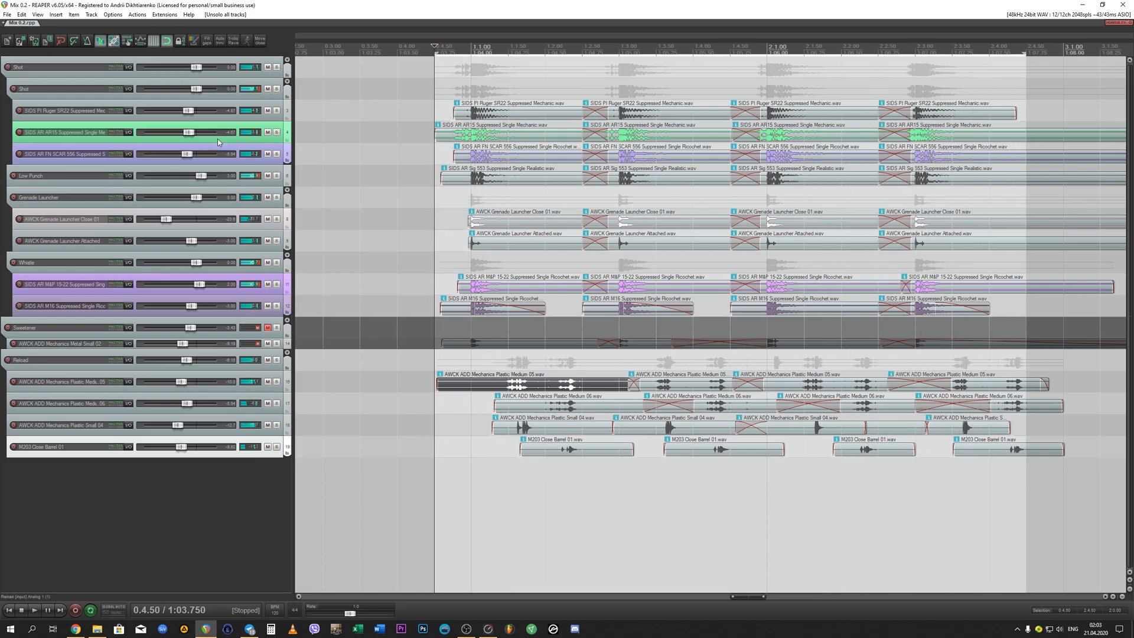
Step: Solo the outer Shot folder, save the project and play the shot without the reload layers
click(276, 67)
click(283, 73)
key(ctrl+s)
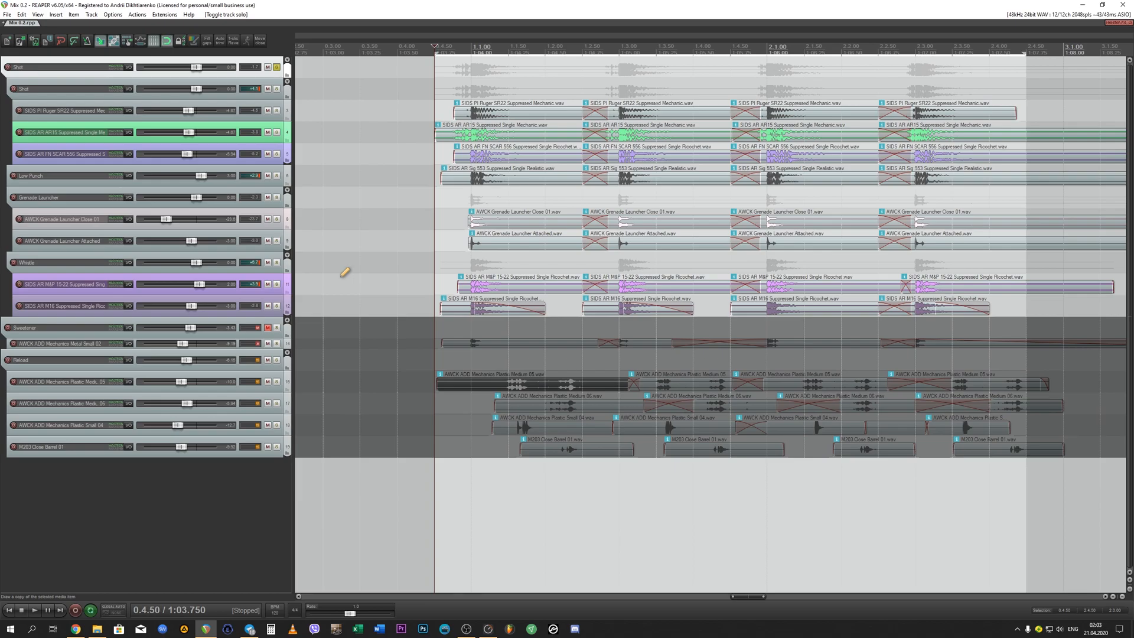
key(space)
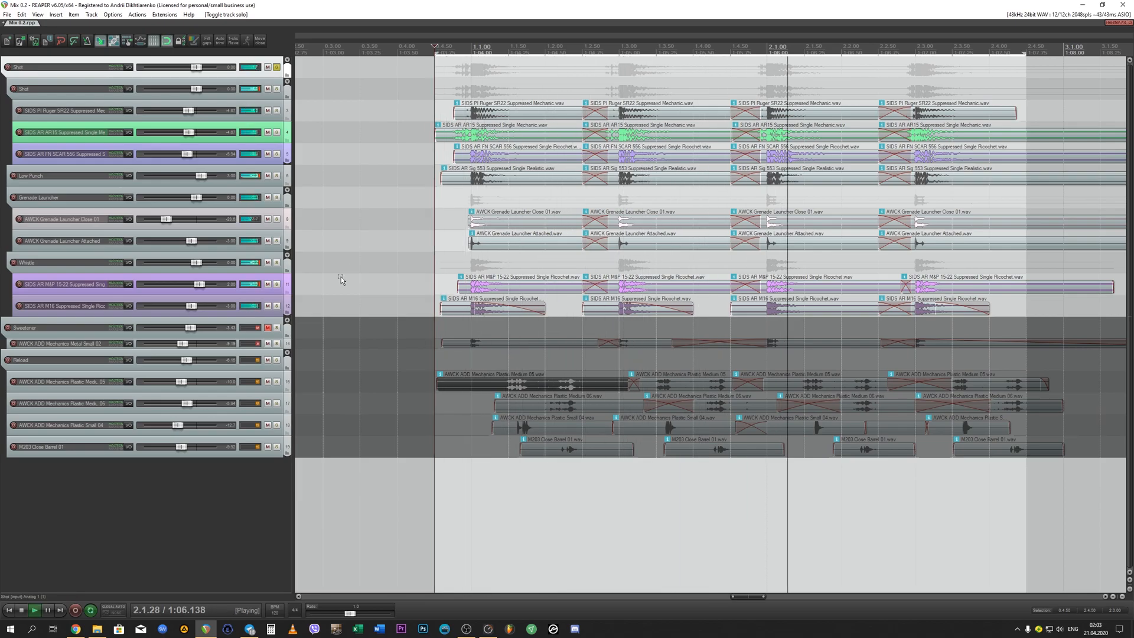
key(space)
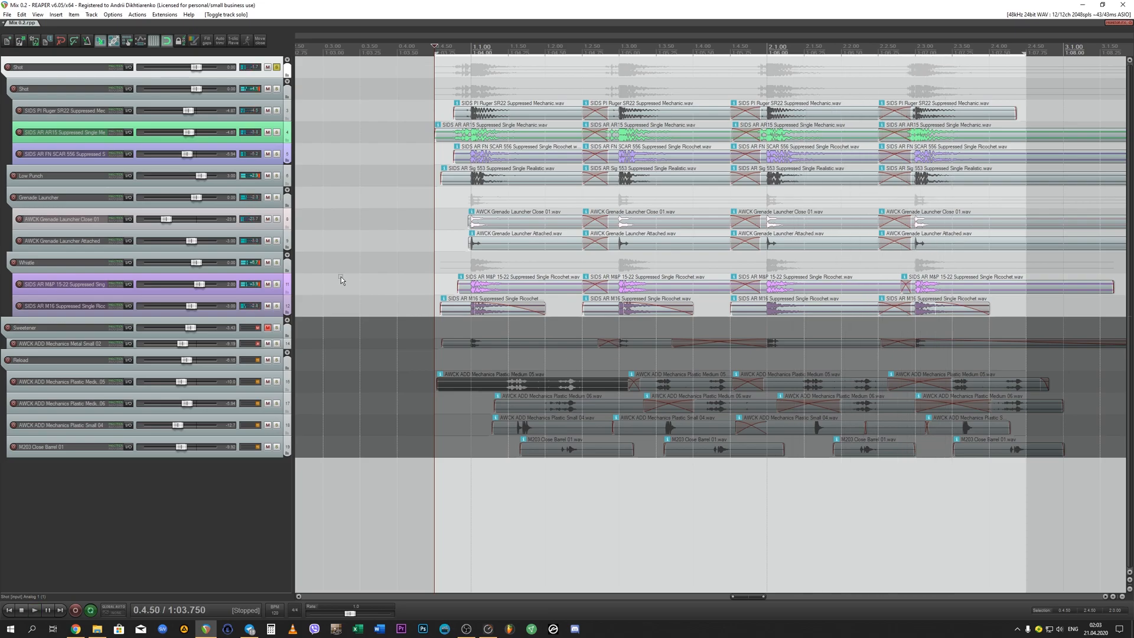